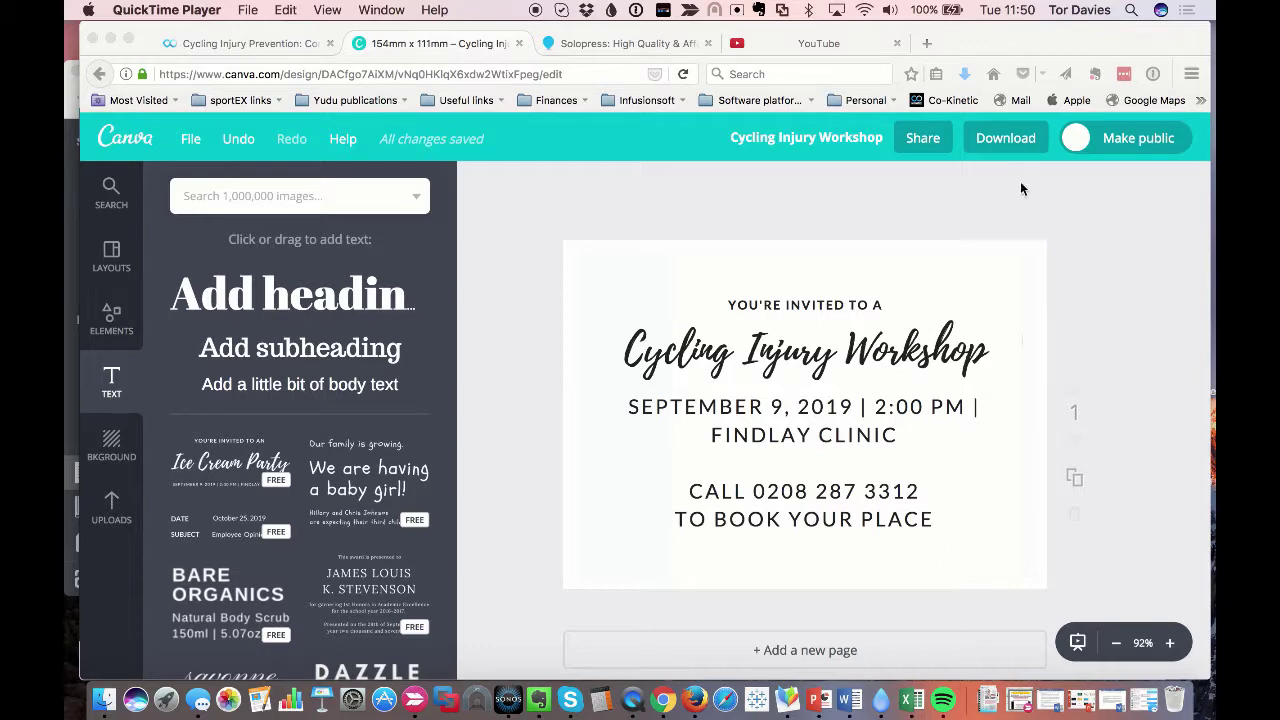
Download the Cycling Injury Workshop design as a PDF - Print file without crop marks and bleed.
left_click(1017, 148)
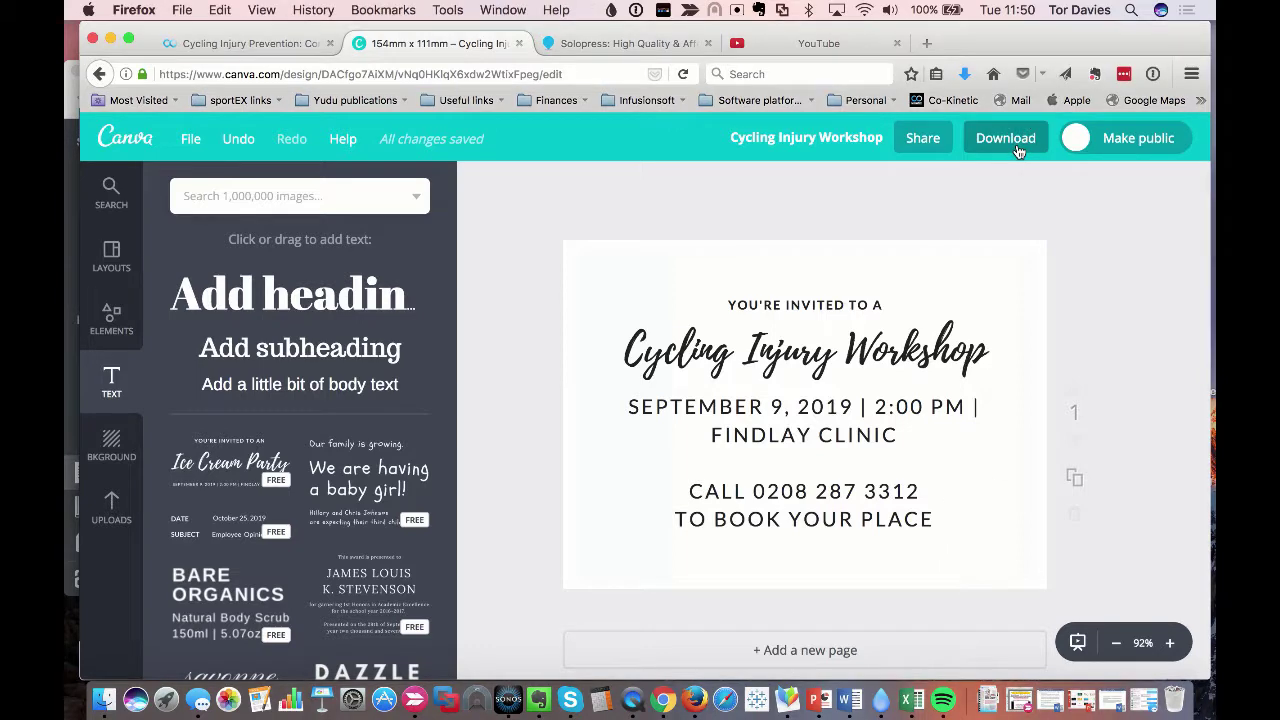
left_click(1012, 145)
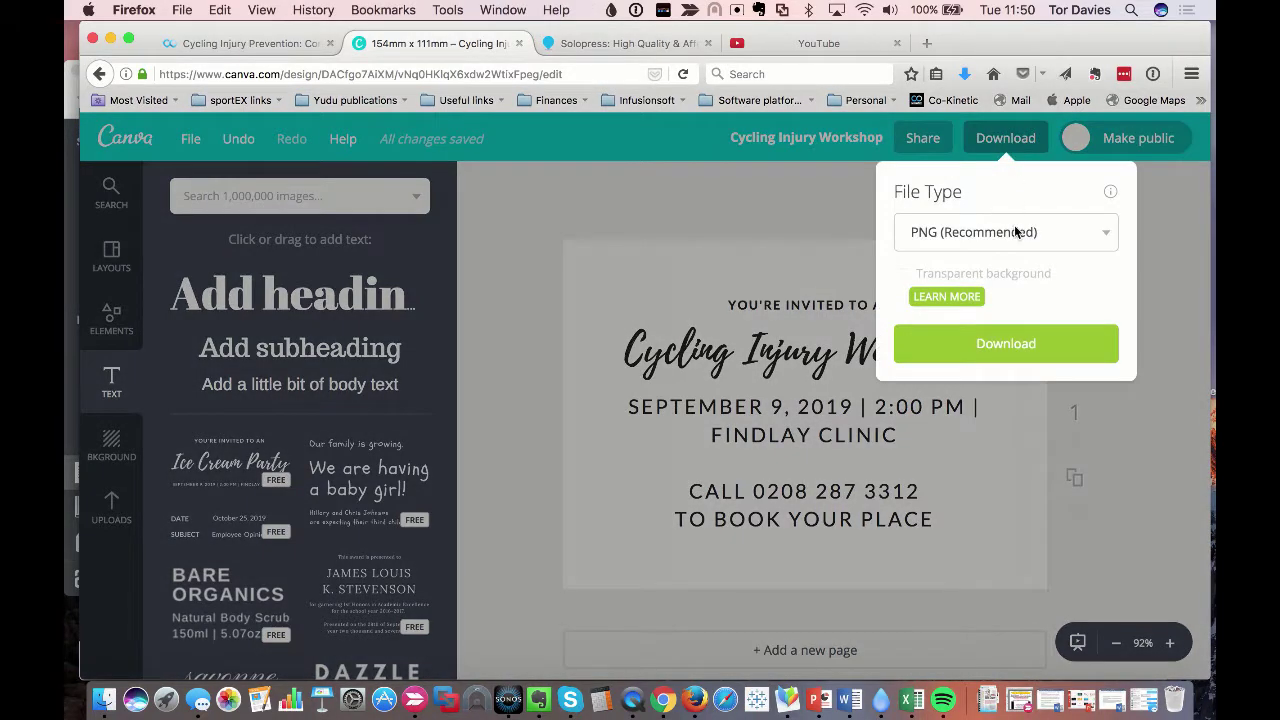
left_click(1014, 230)
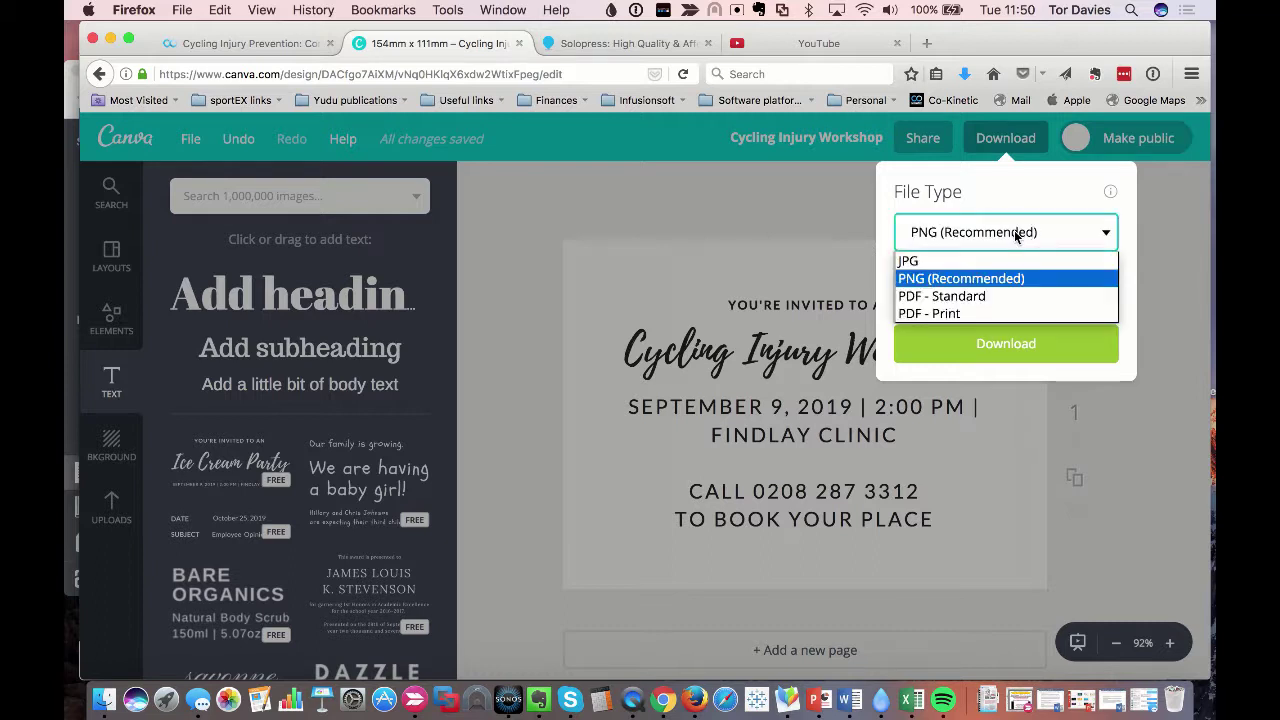
left_click(1006, 314)
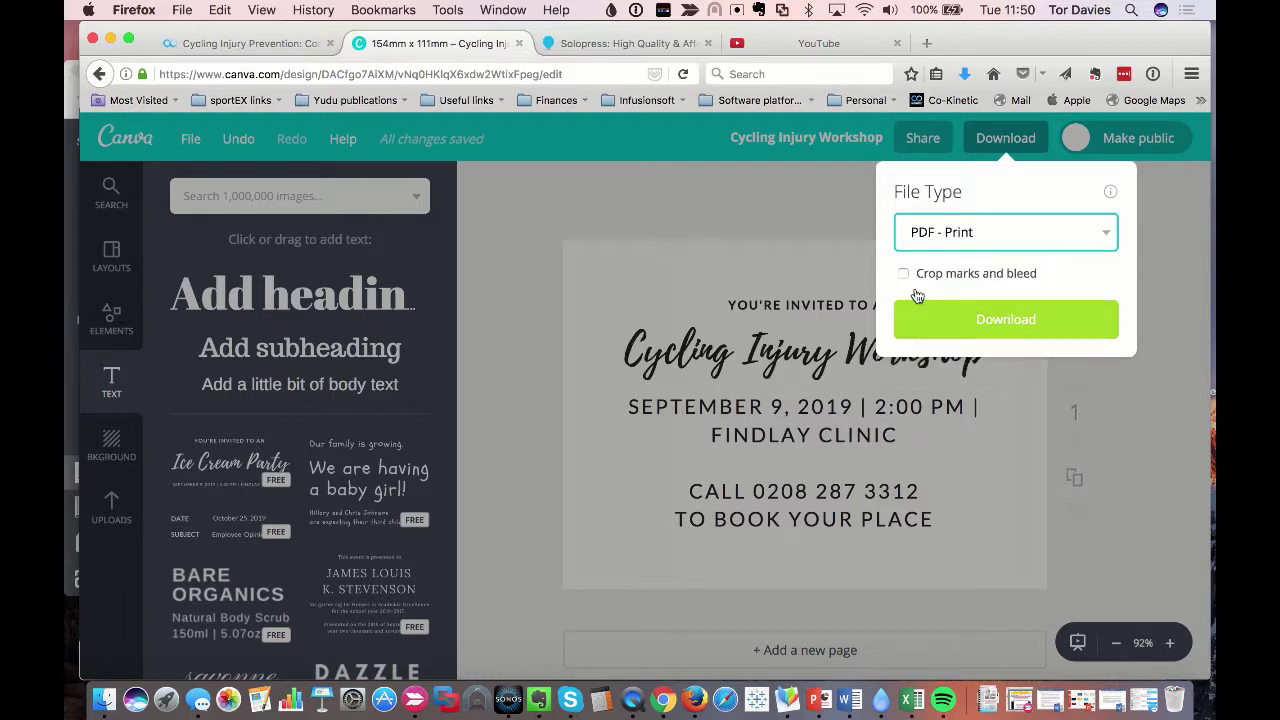
left_click(1018, 325)
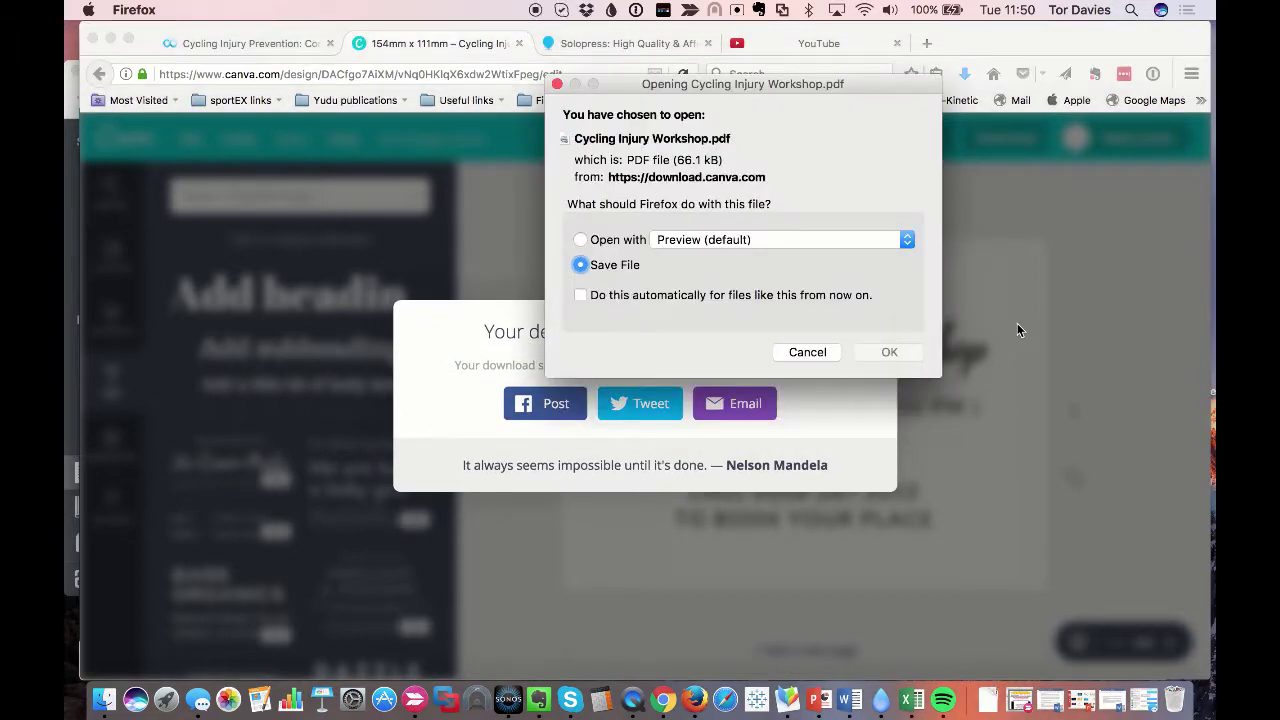
Save the downloaded PDF in the Postcard folder as Cycling Injury Workshop Reverse Side, replacing the existing file.
left_click(903, 355)
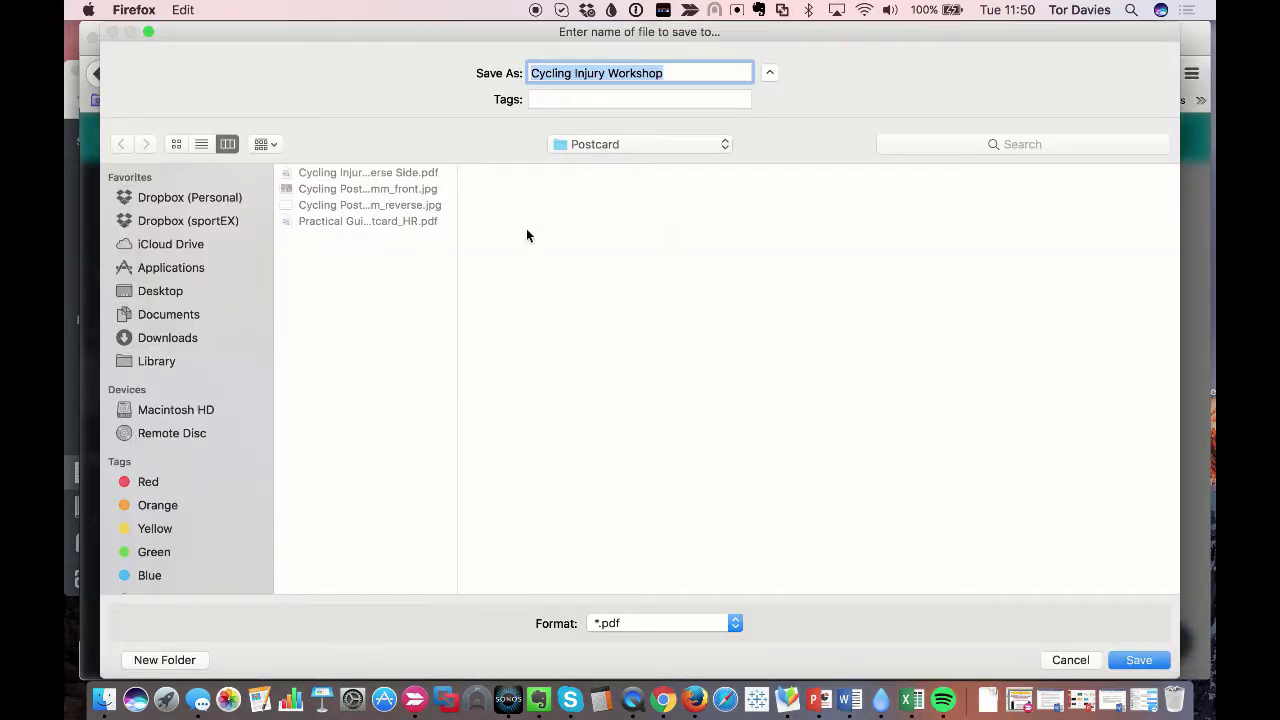
left_click_drag(467, 267, 619, 266)
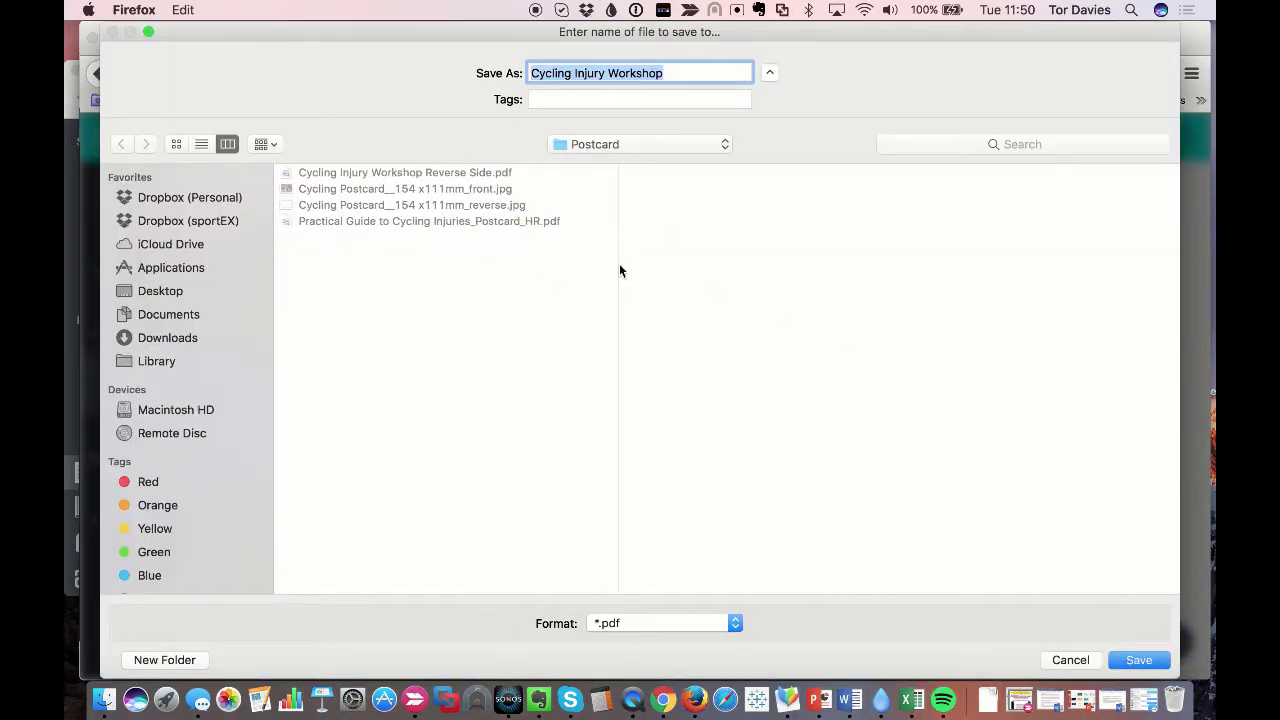
left_click(448, 172)
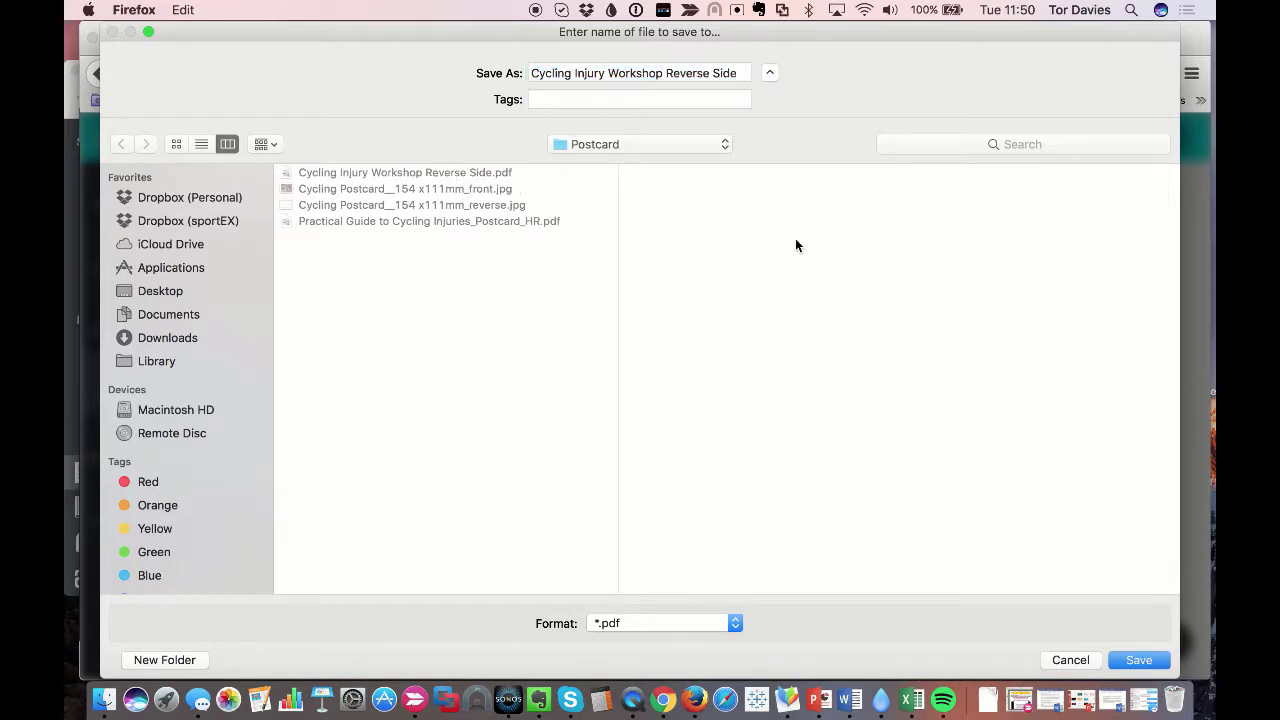
left_click(1142, 662)
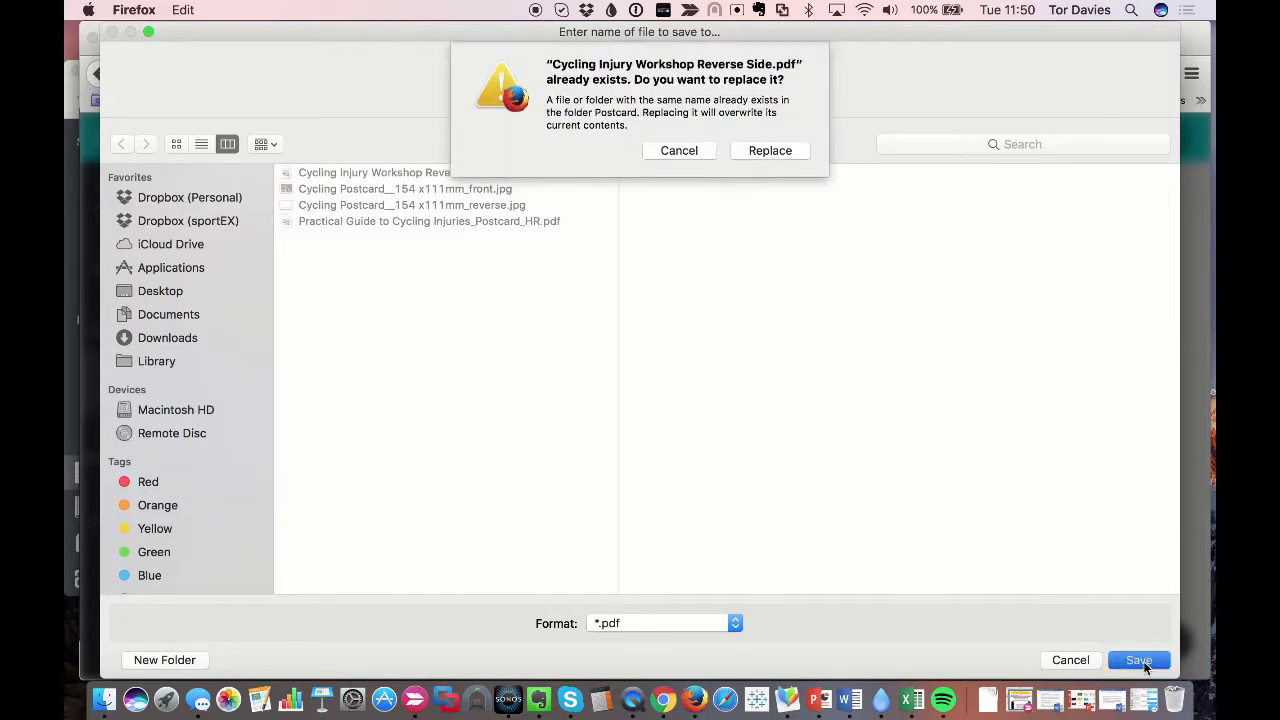
left_click(758, 151)
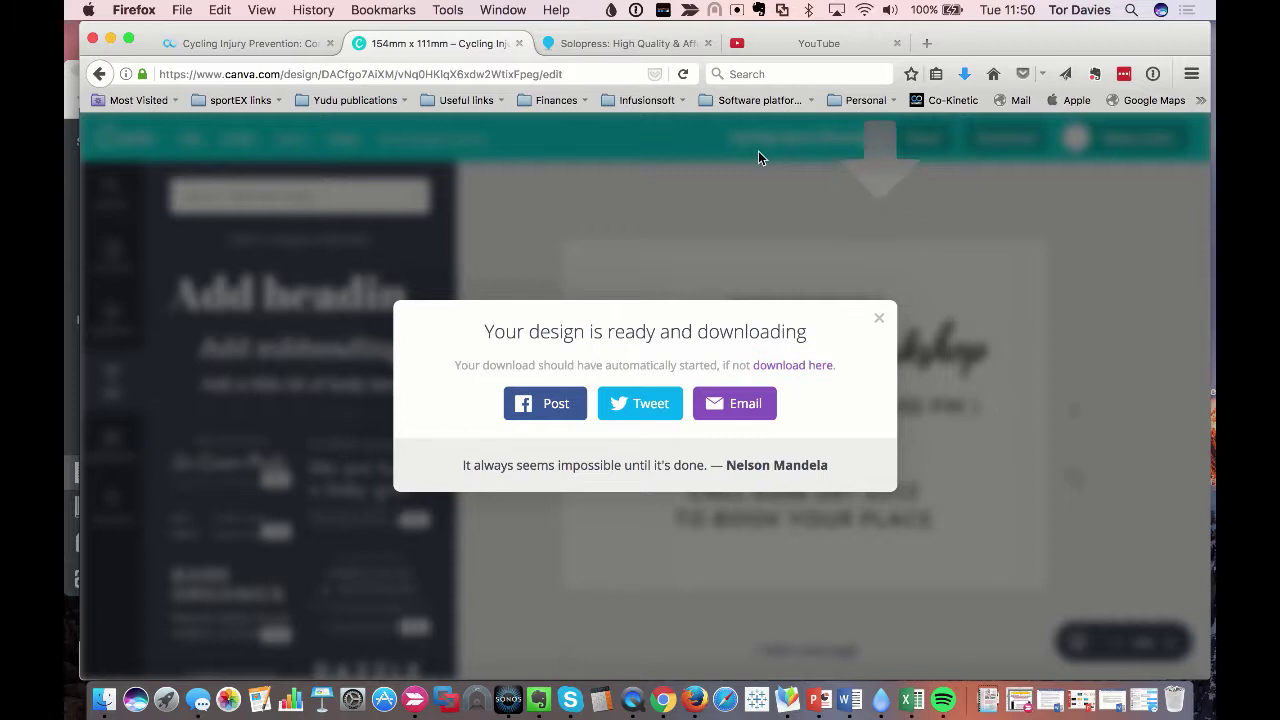
Switch to Finder, open Cycling Injury Workshop Reverse Side.pdf in Preview and inspect its document information for the page size.
left_click(104, 699)
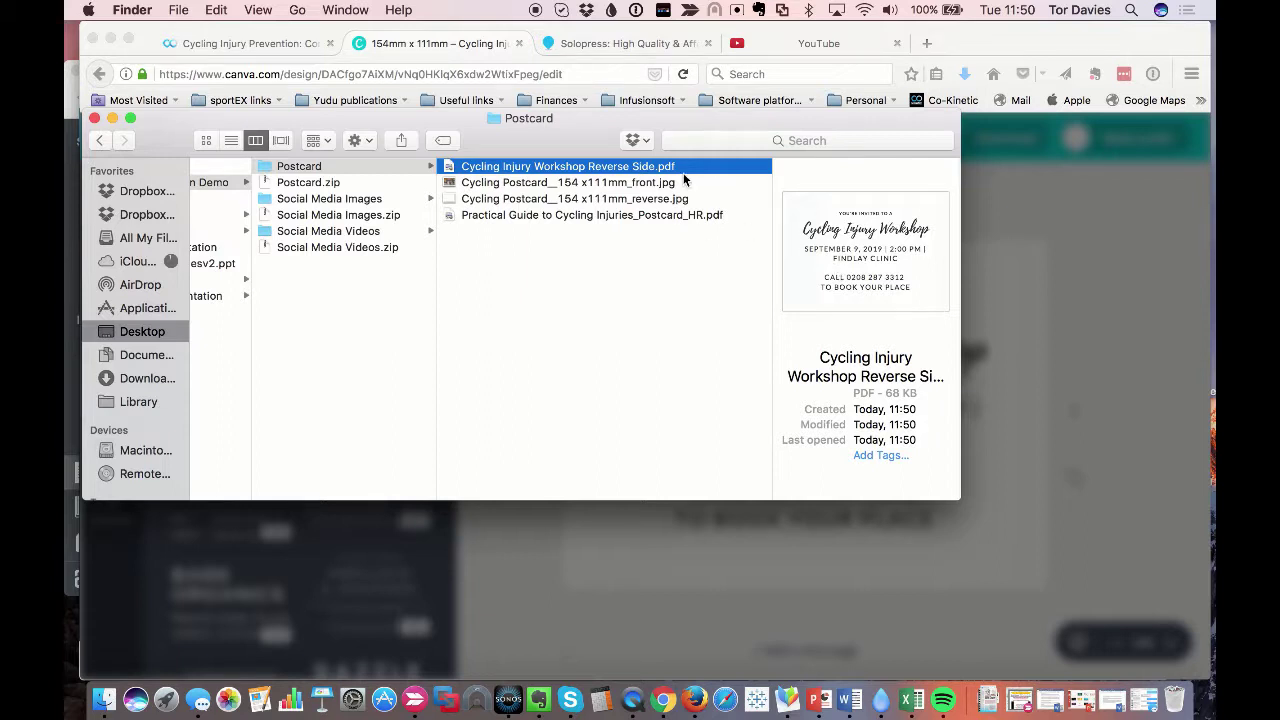
double_click(631, 167)
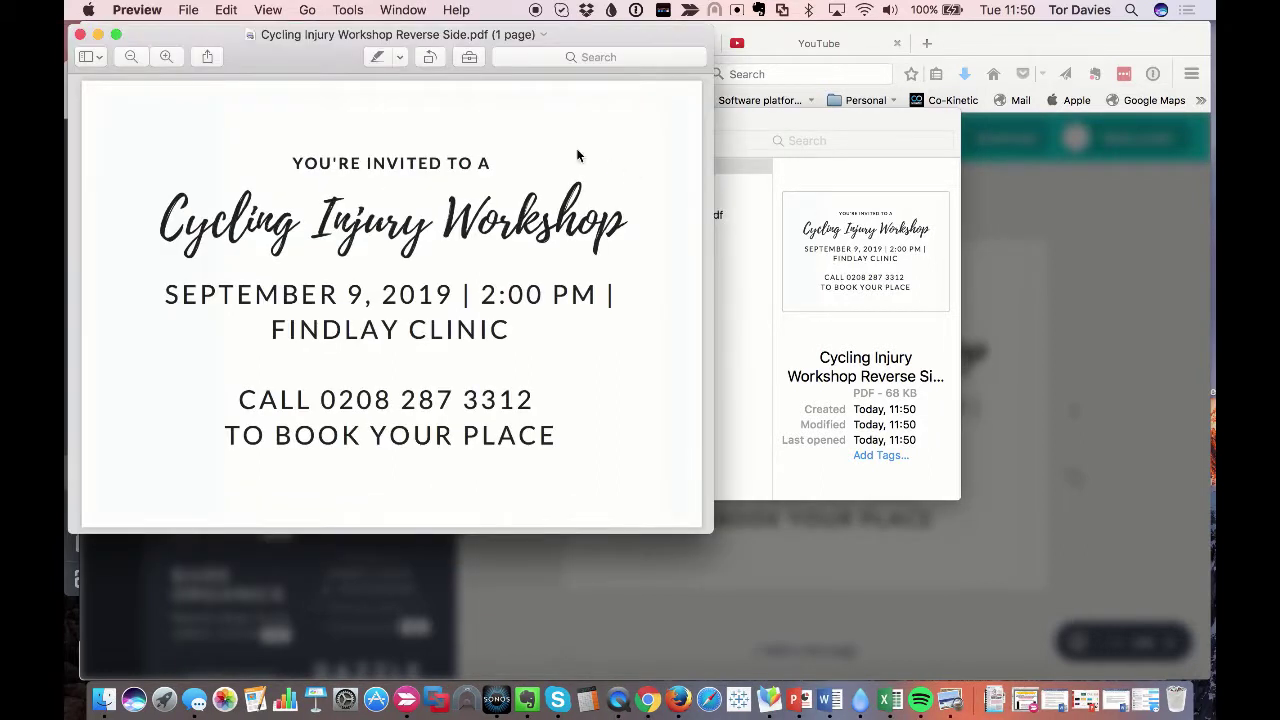
left_click(340, 10)
left_click(370, 32)
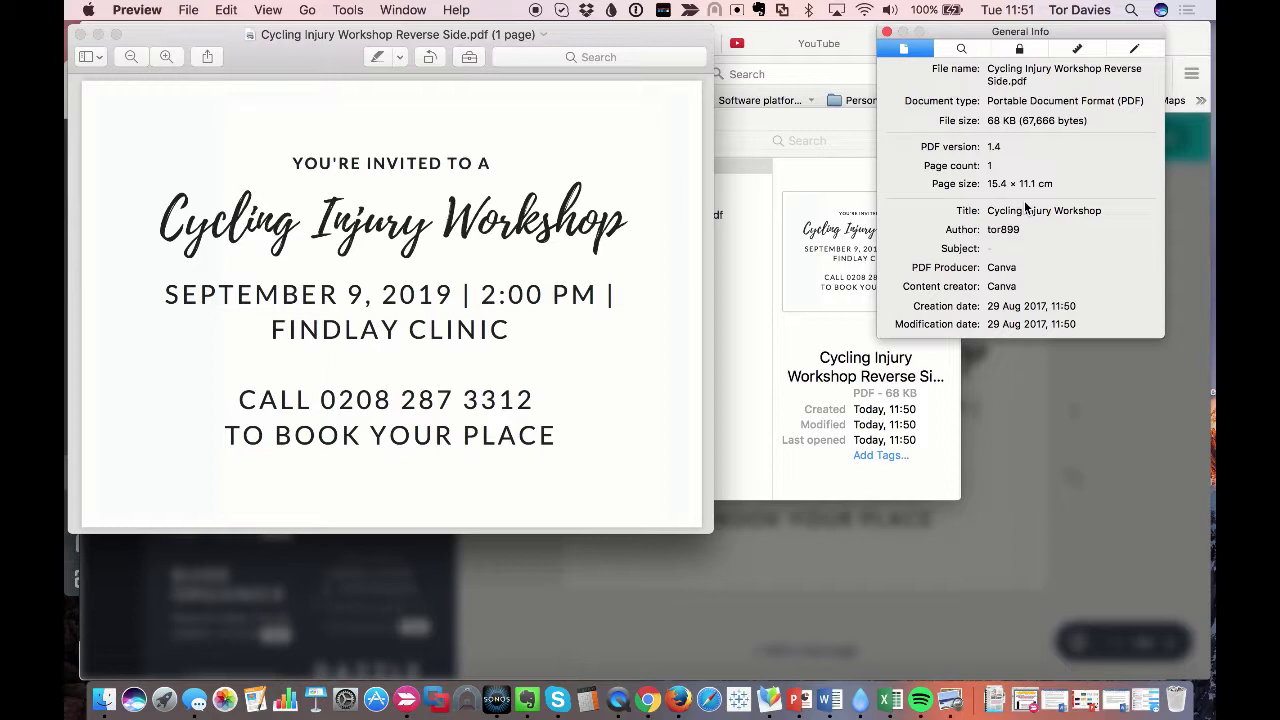
left_click(886, 32)
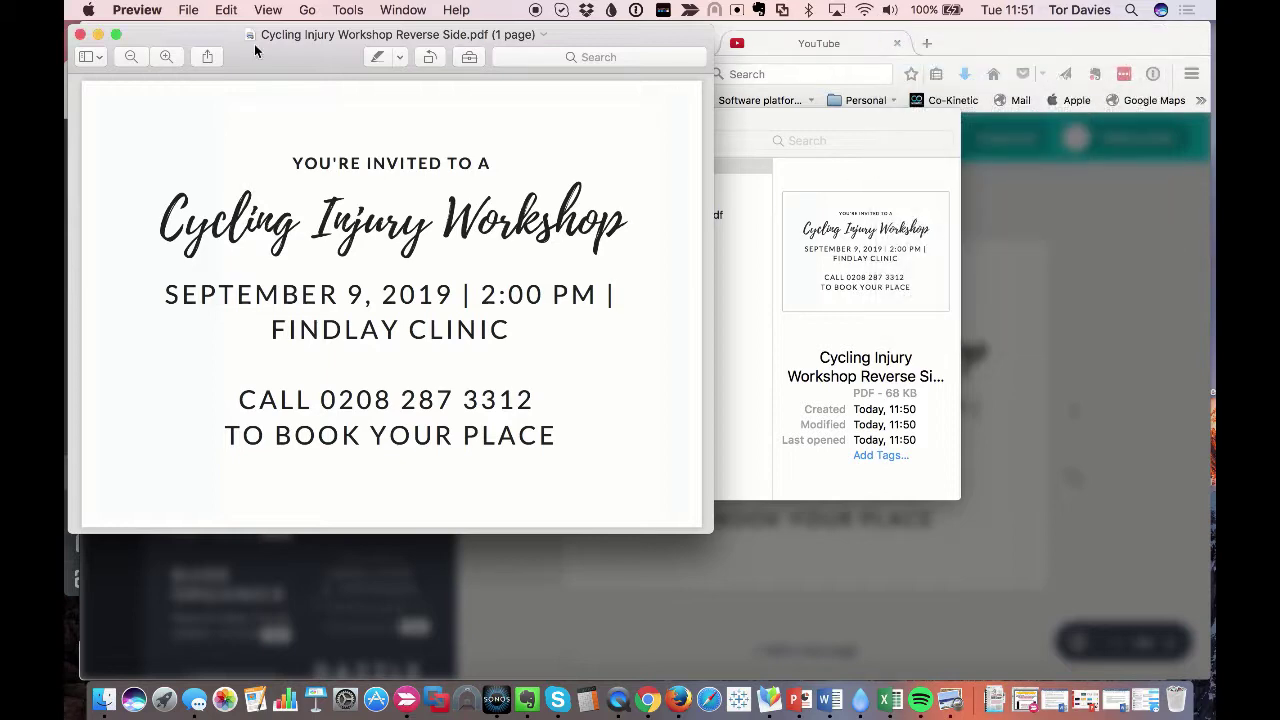
left_click(81, 35)
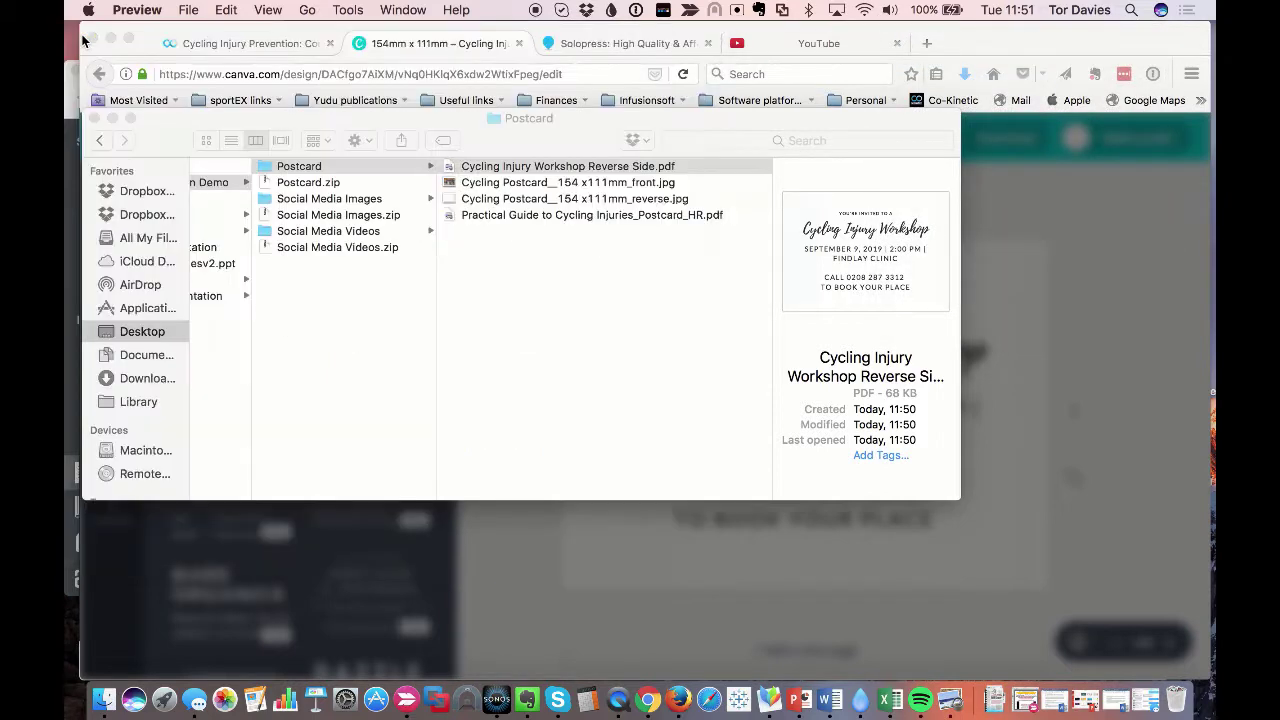
Switch to the Solopress site in Firefox and open the 350gsm Gloss product in the Postcards range.
left_click(585, 42)
left_click(585, 42)
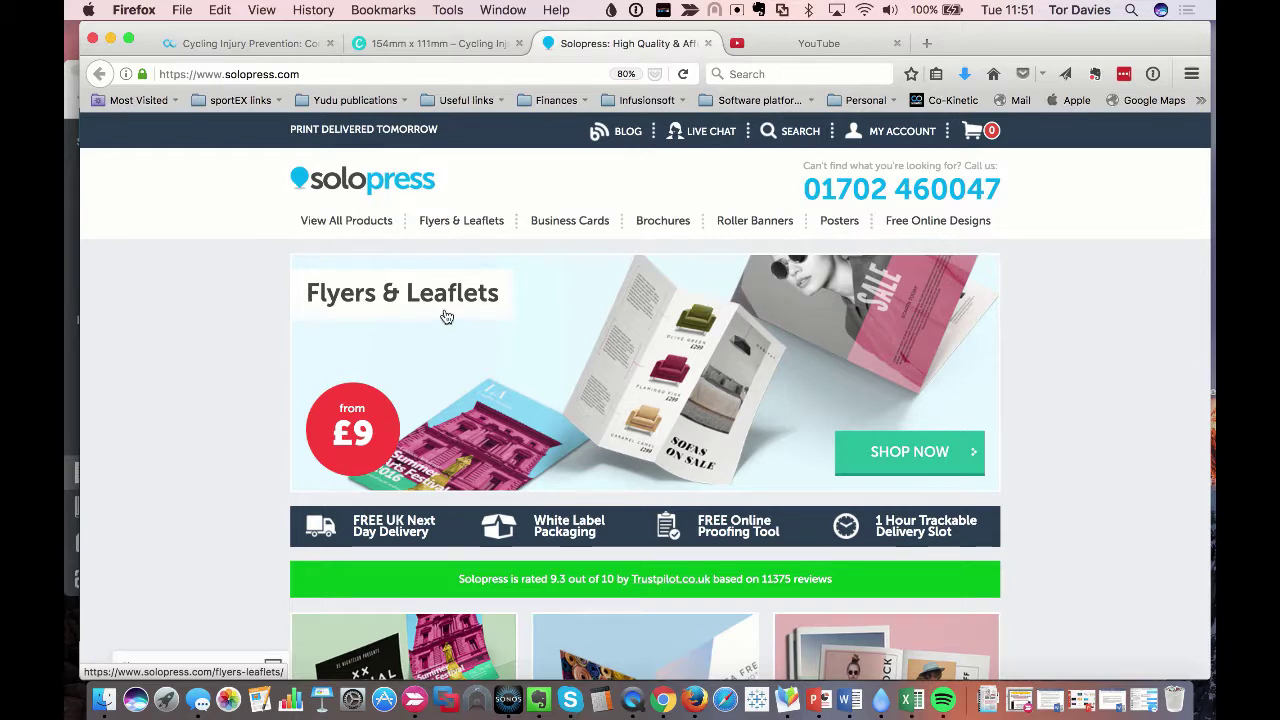
mouse_move(357, 229)
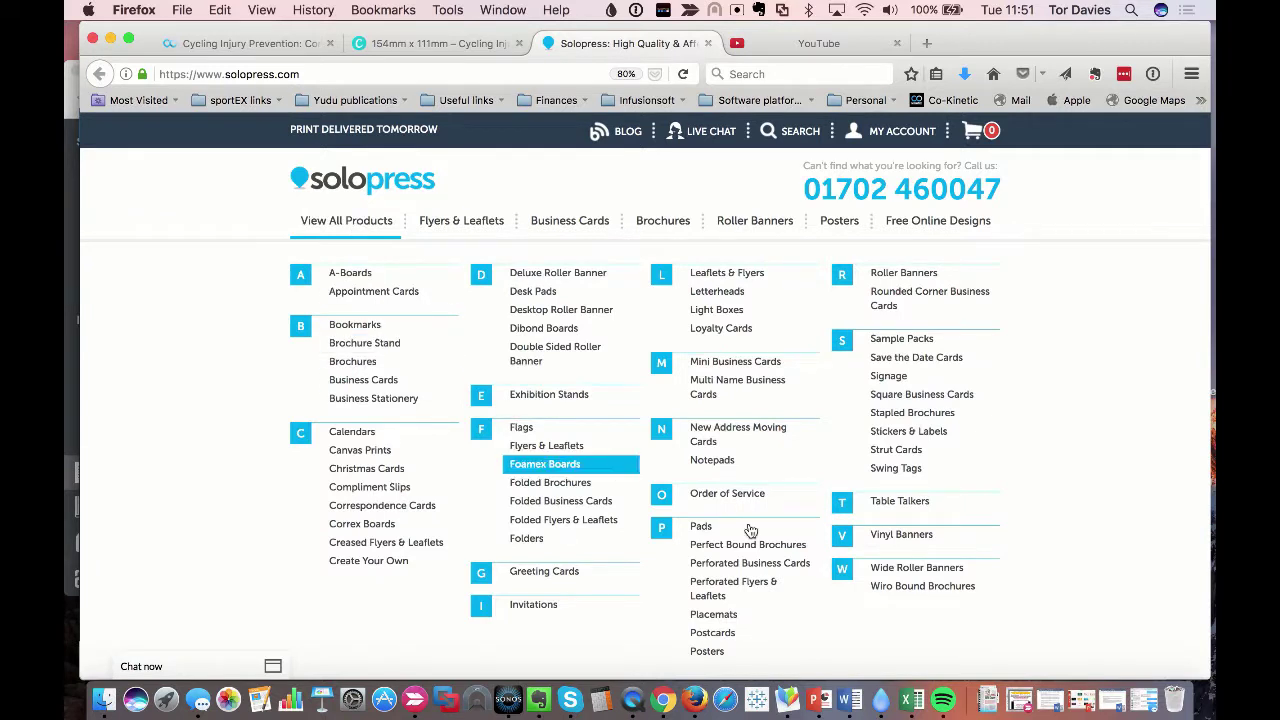
left_click(726, 636)
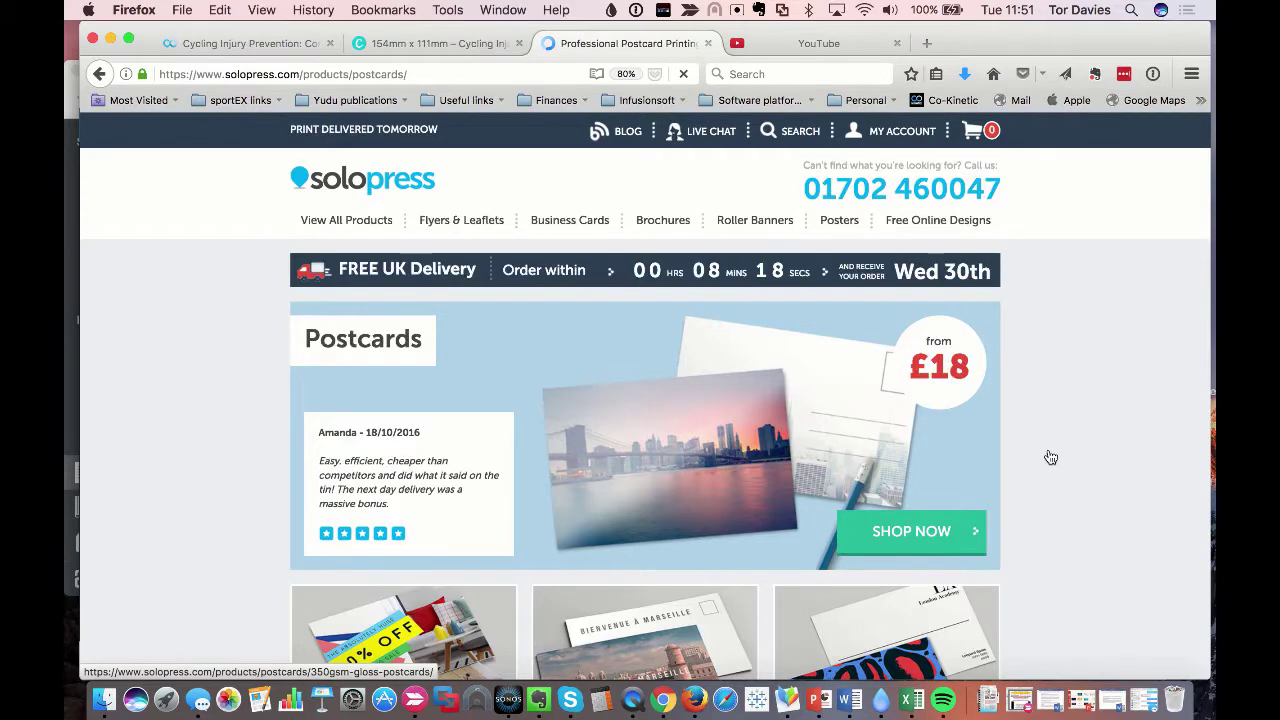
scroll(1048, 462, "down", 3)
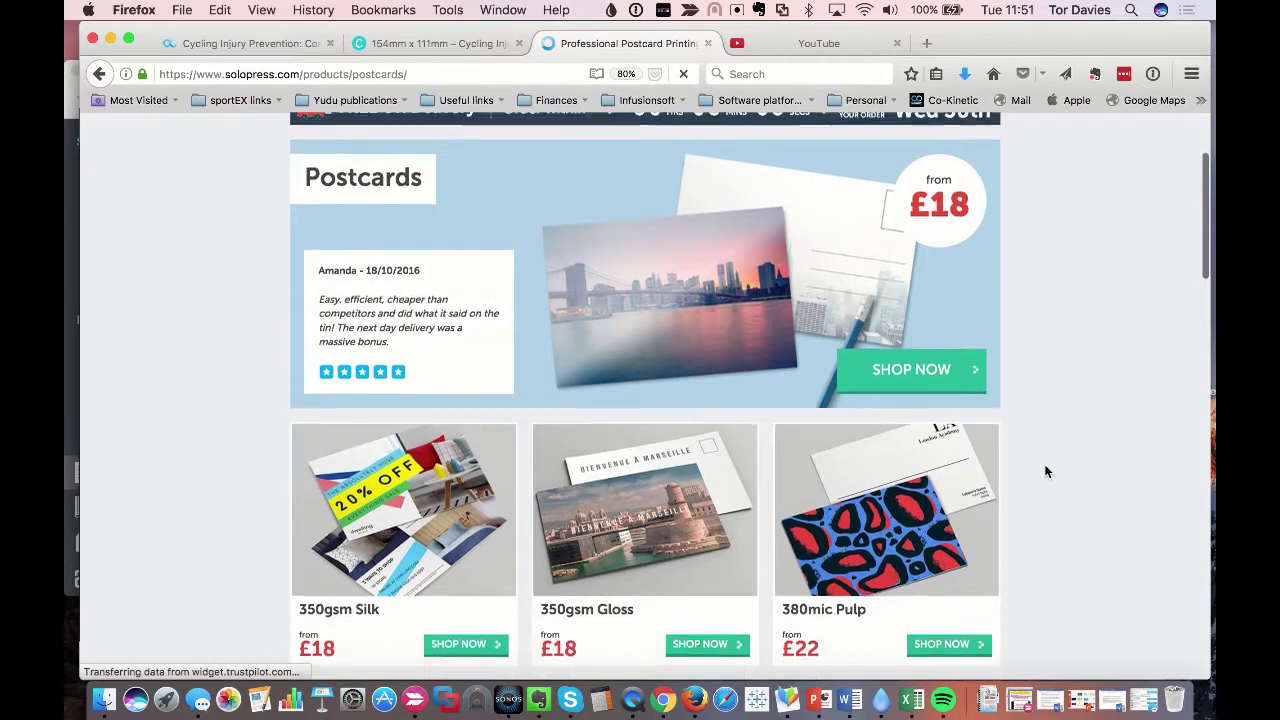
scroll(1047, 471, "down", 2)
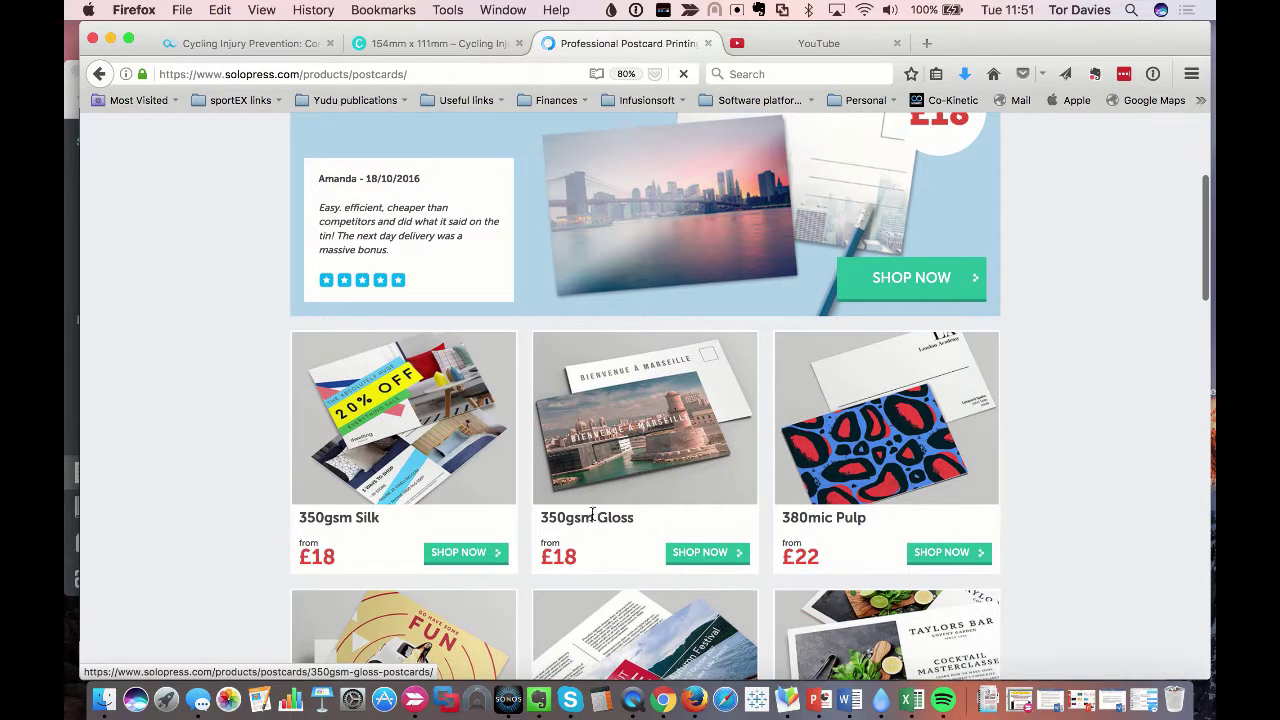
left_click(684, 558)
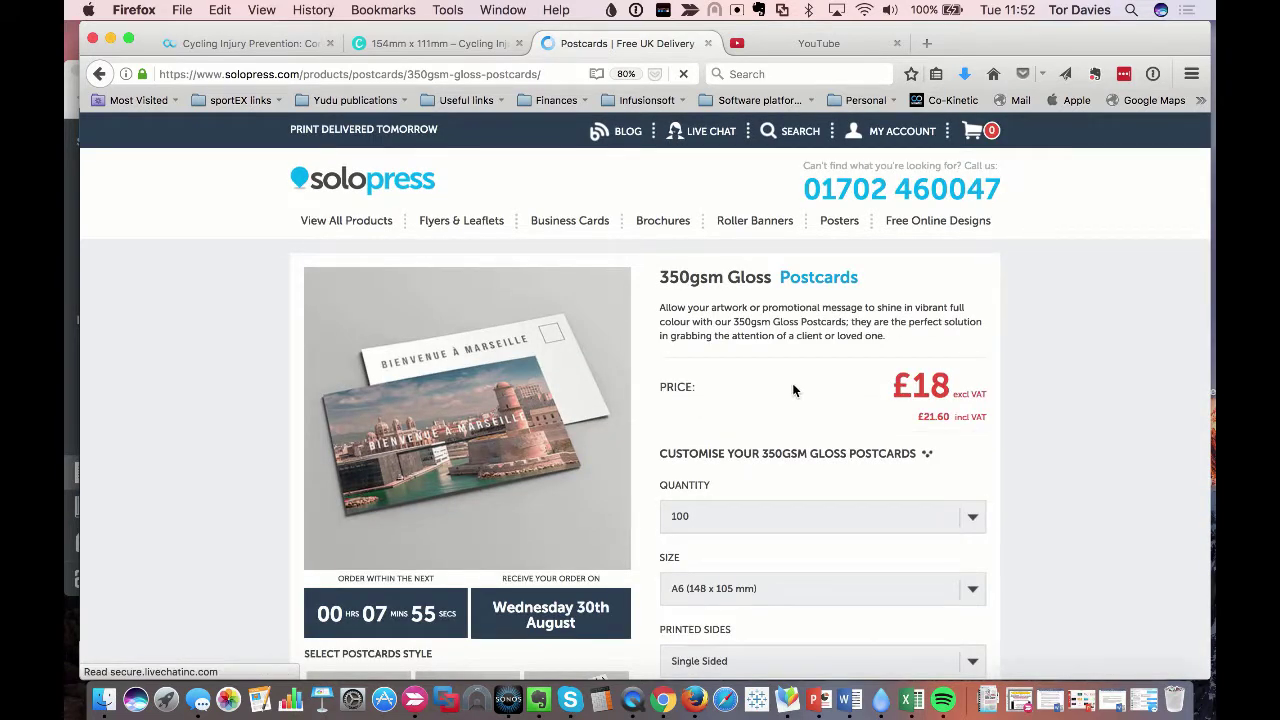
Choose A6 (148 x 105 mm) as the size of the 350gsm Gloss postcards.
scroll(914, 432, "down", 1)
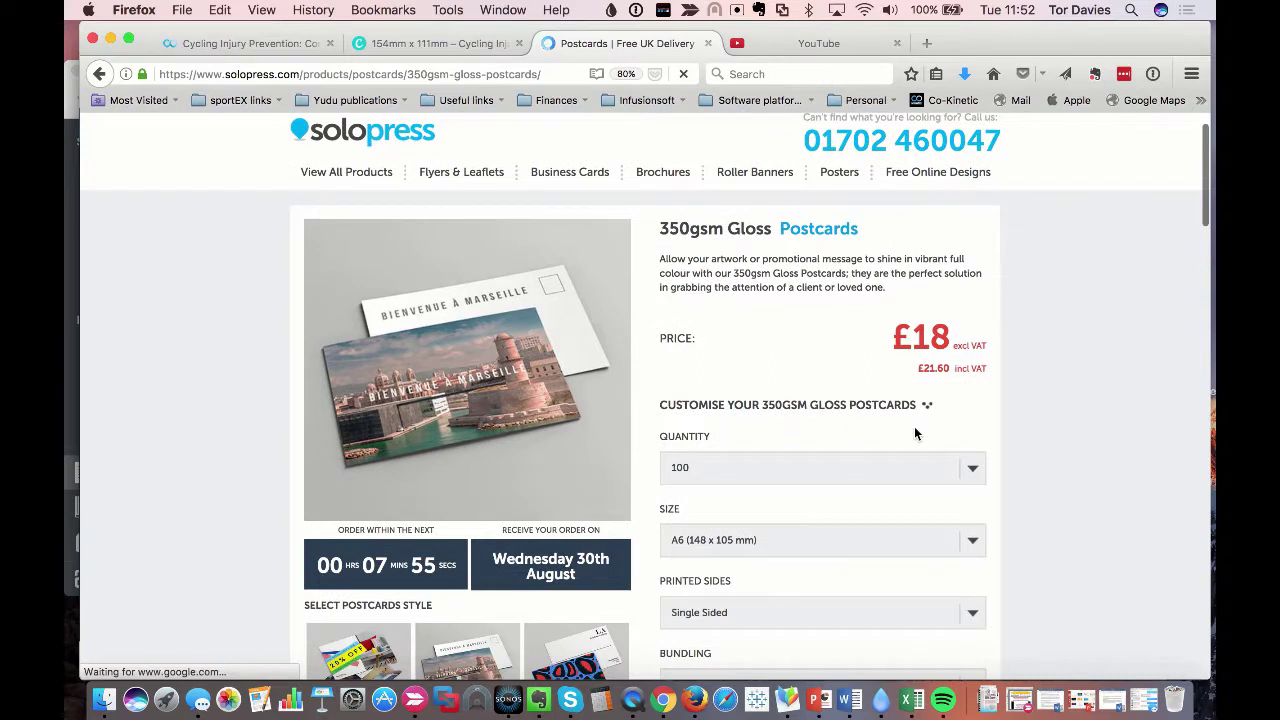
scroll(914, 432, "down", 1)
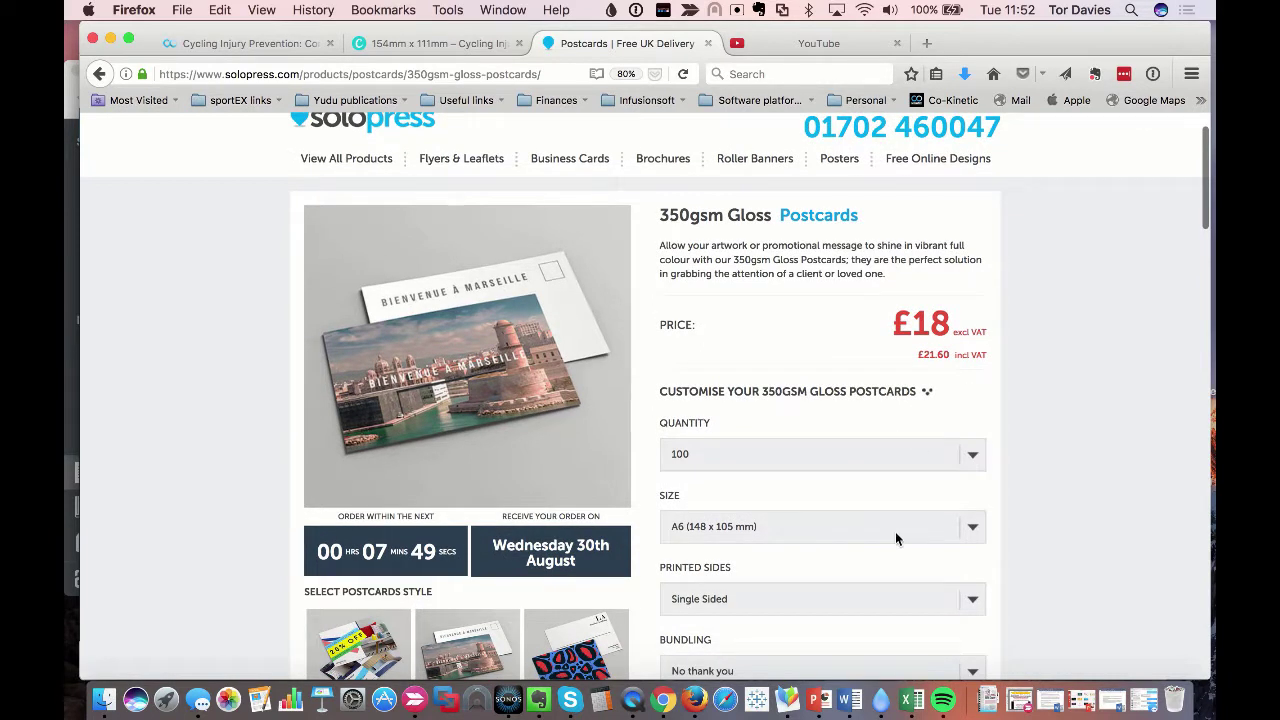
left_click(974, 534)
scroll(975, 531, "down", 3)
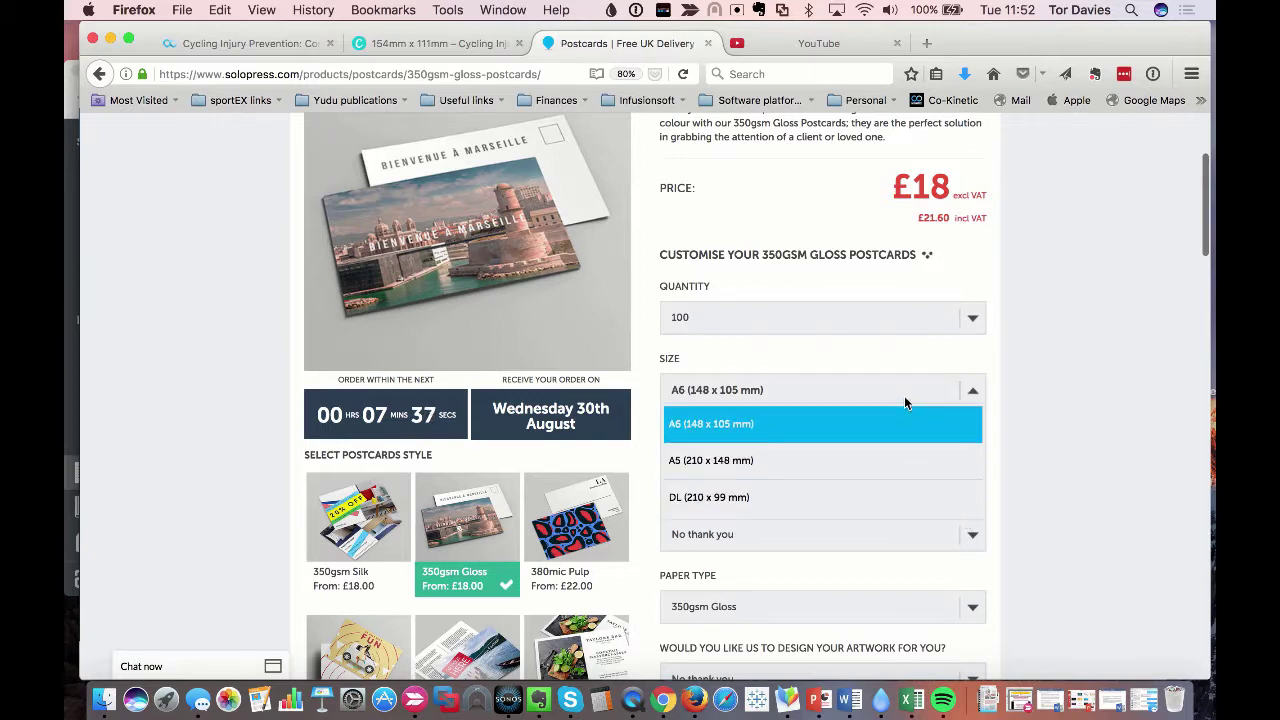
key("Down")
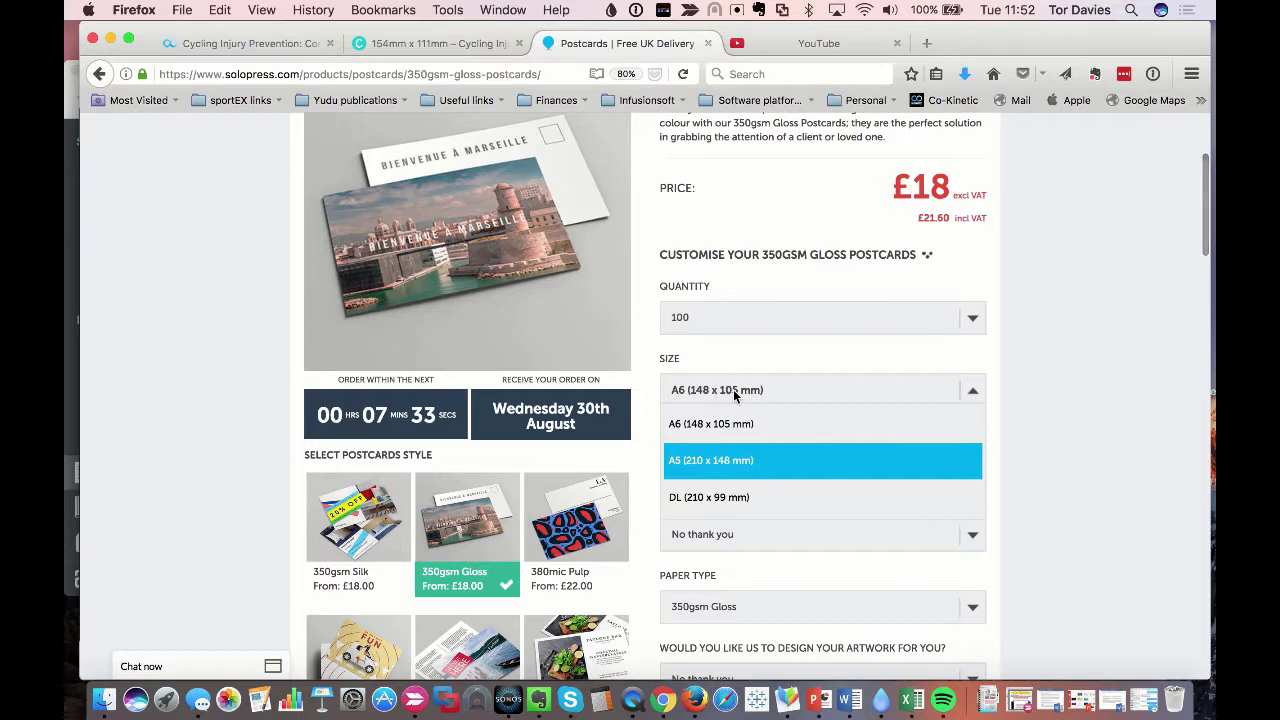
left_click(741, 432)
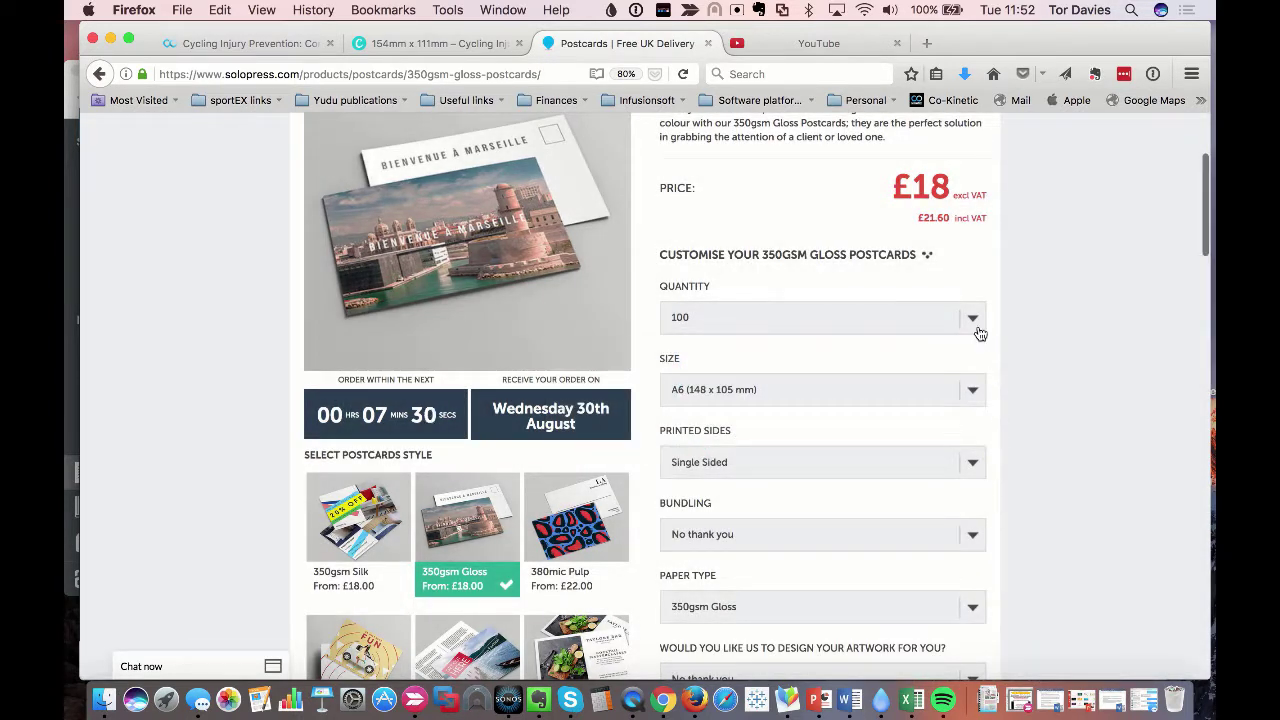
Set the postcard quantity to 100 and the printed sides to Double Sided.
left_click(975, 325)
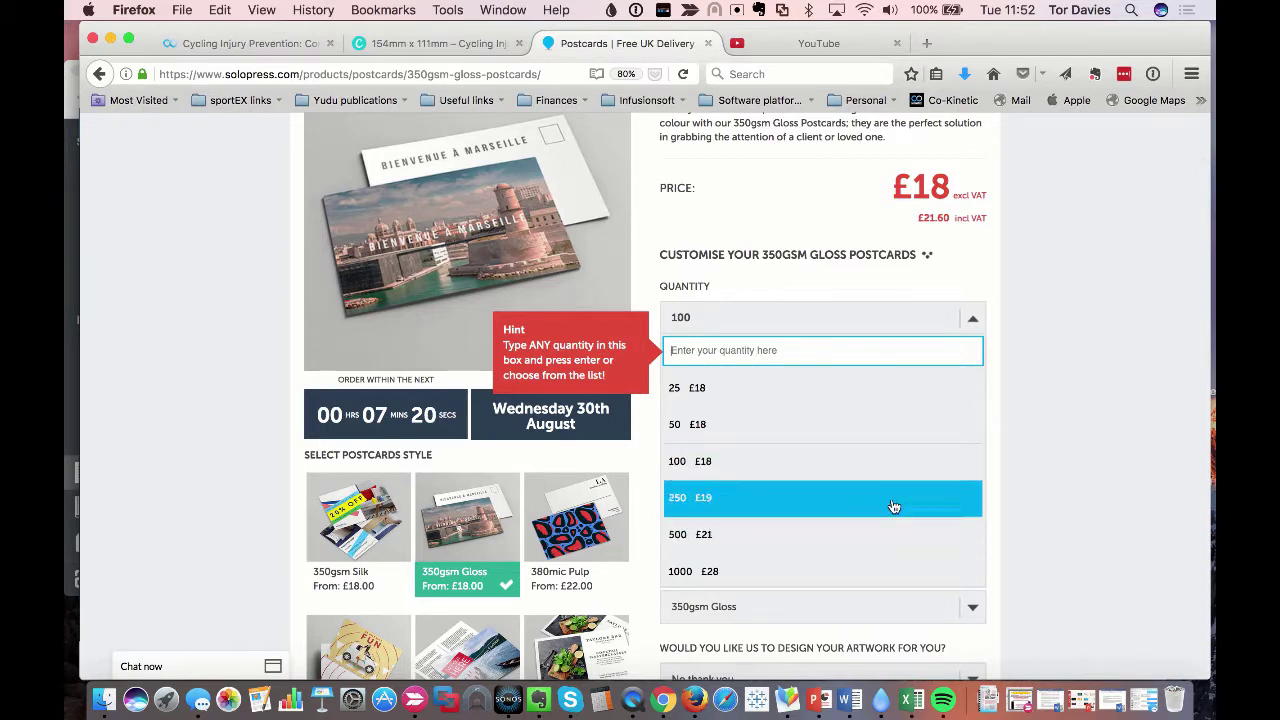
left_click(840, 388)
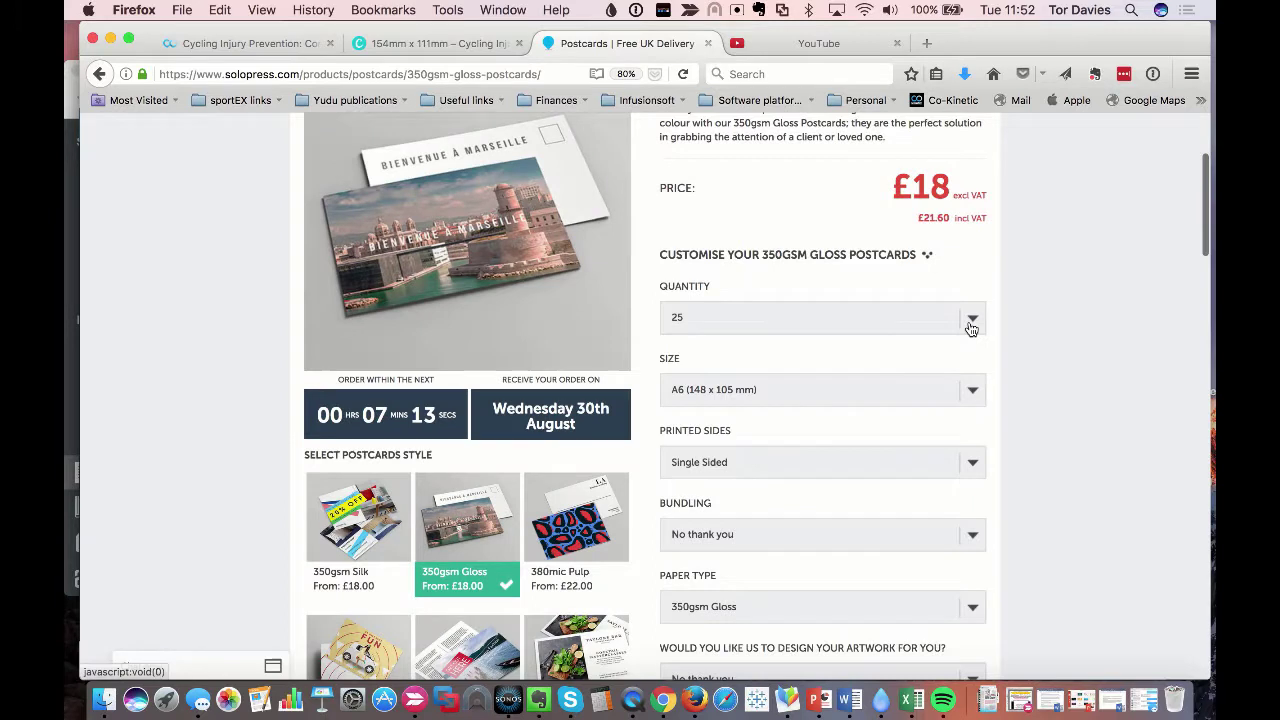
left_click(970, 328)
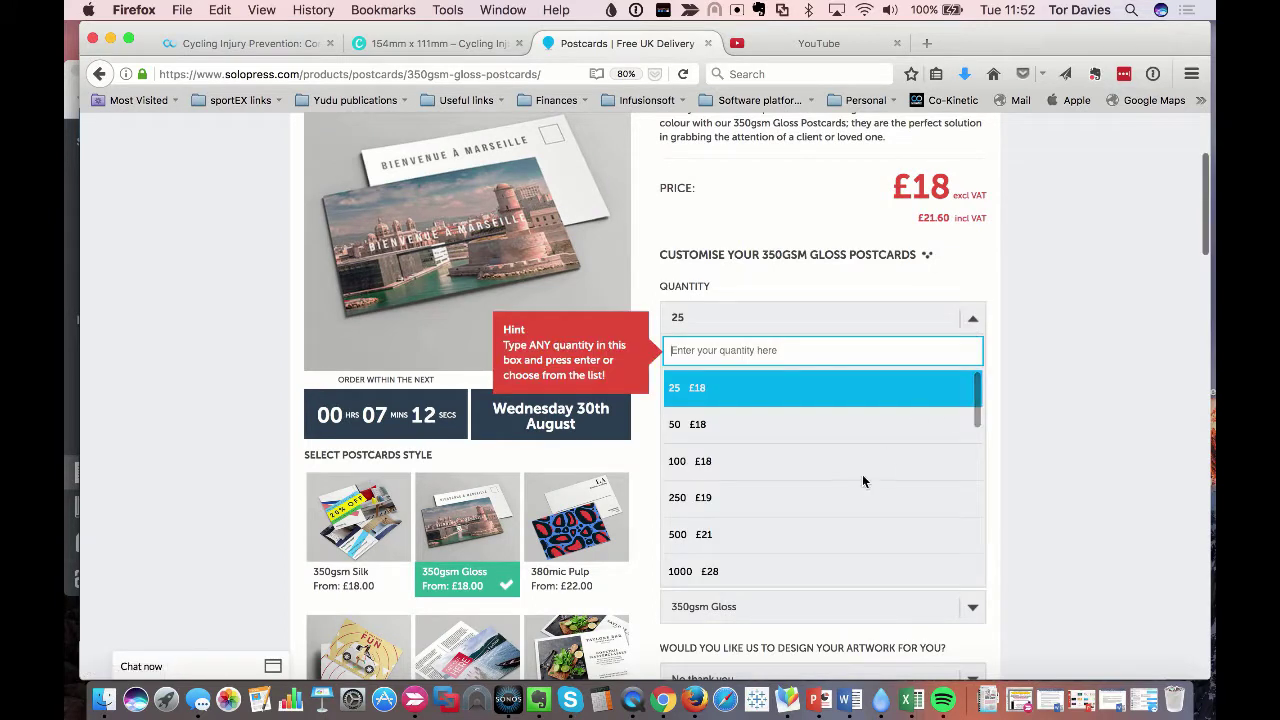
left_click(847, 460)
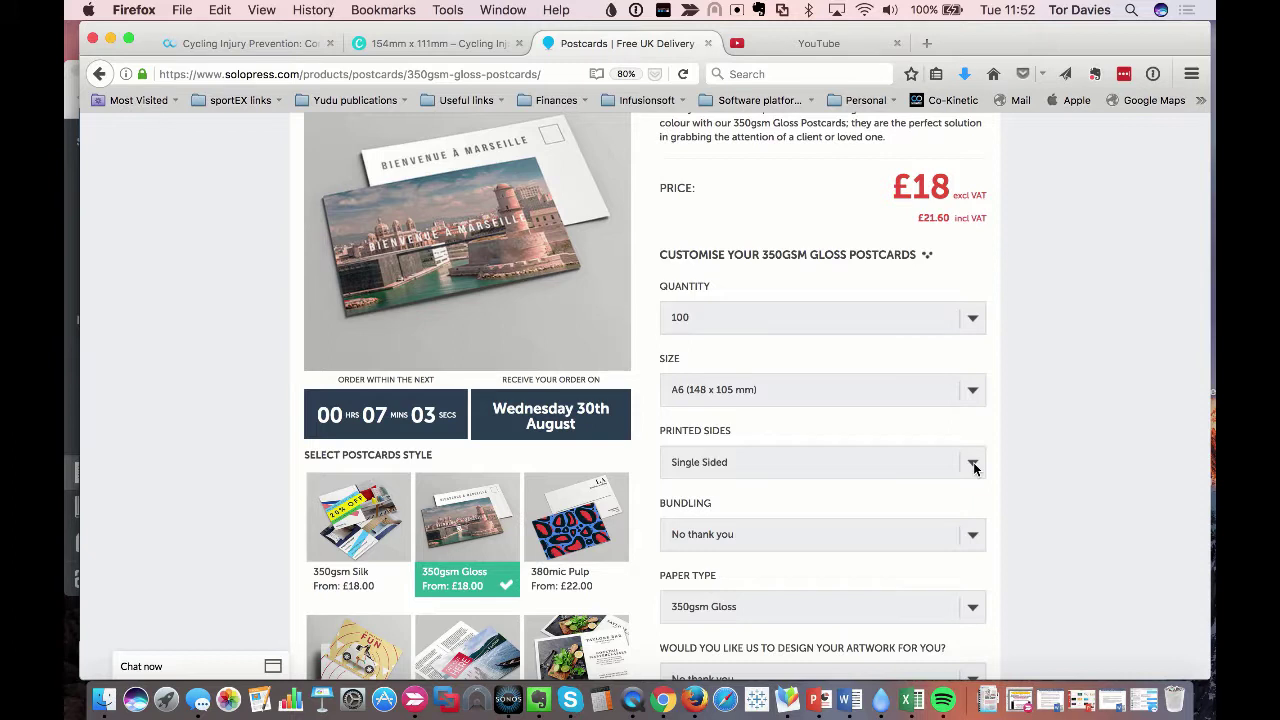
left_click(973, 467)
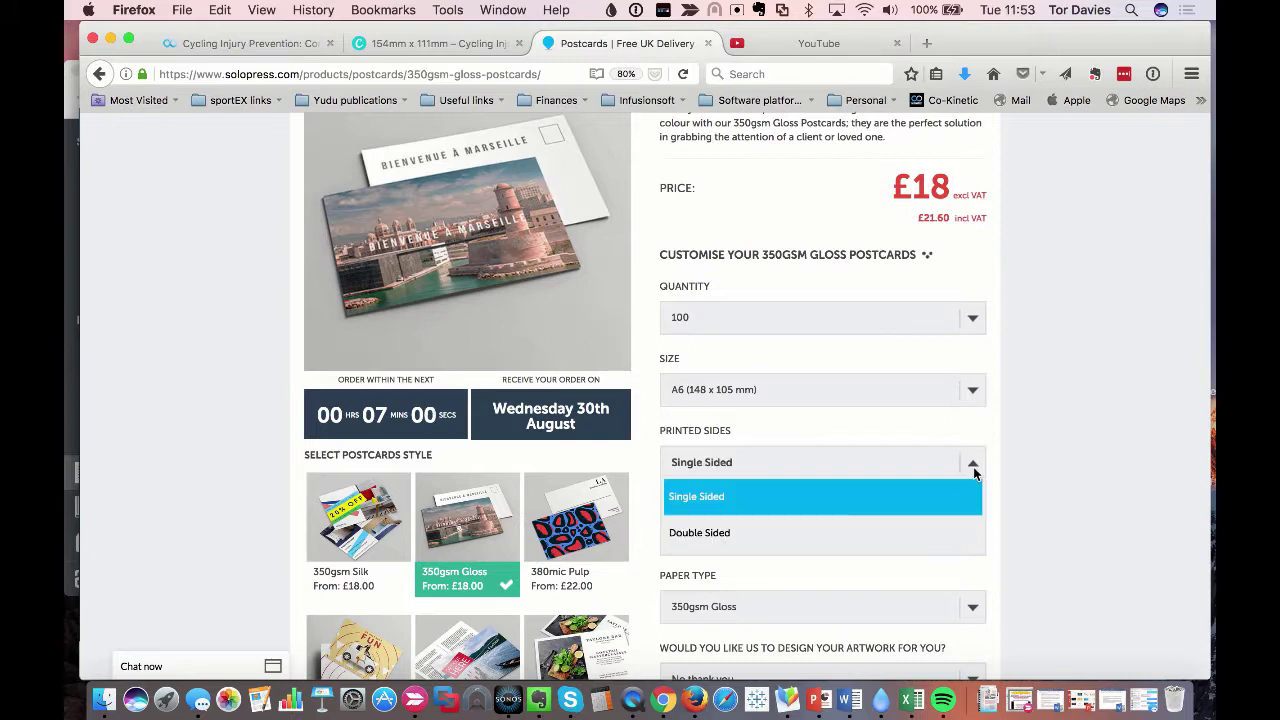
left_click(949, 535)
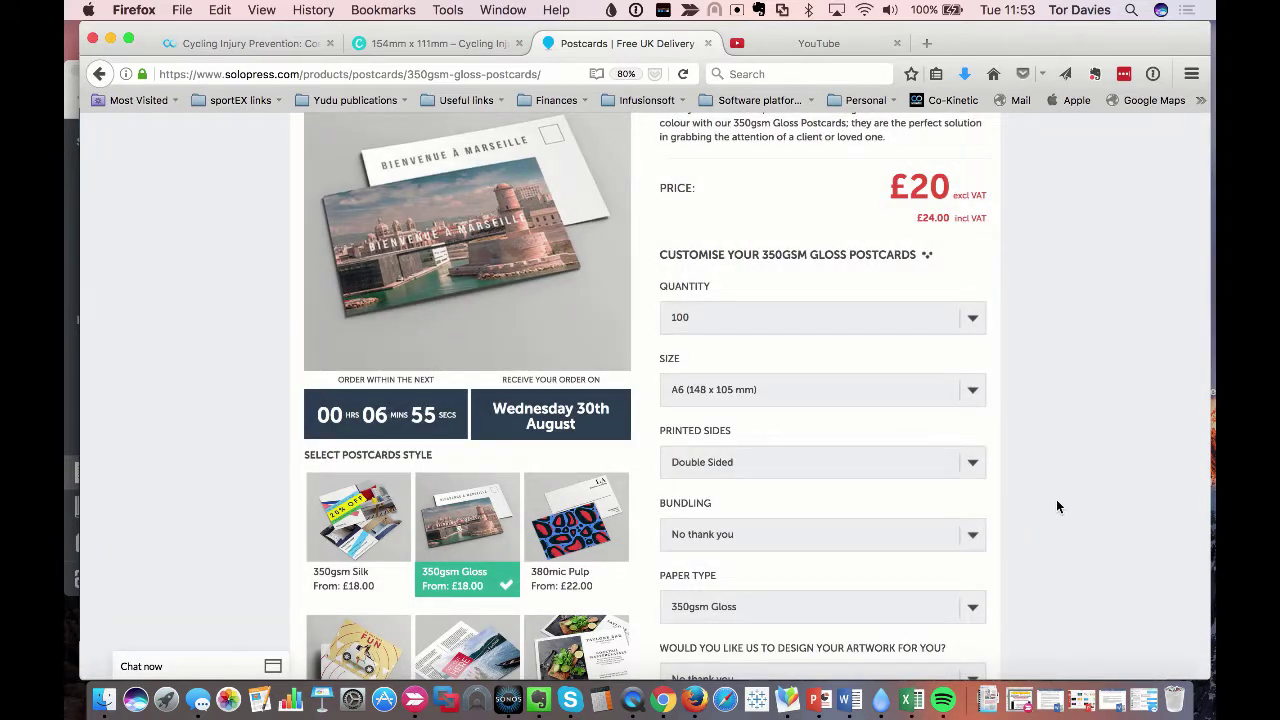
Review the bundling, paper type and artwork design options and the prices for other quantities.
scroll(1056, 506, "down", 2)
scroll(1057, 507, "down", 3)
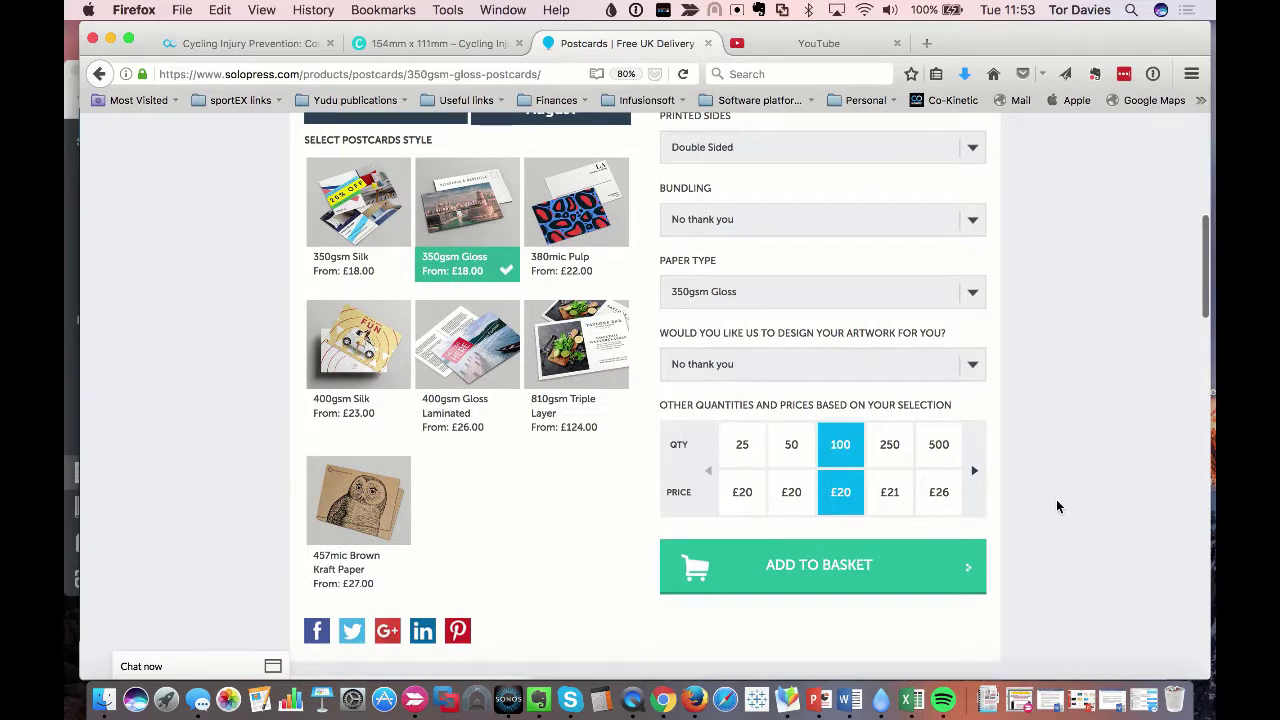
scroll(1057, 507, "down", 1)
scroll(1057, 507, "up", 2)
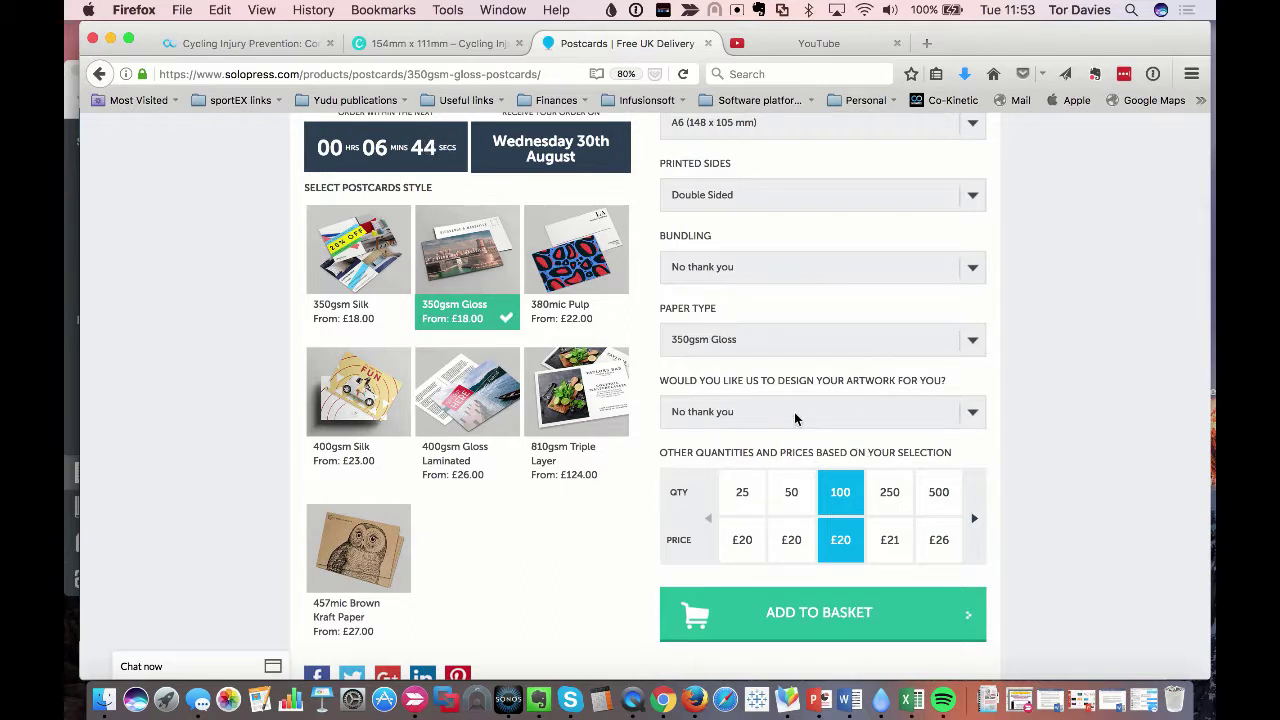
scroll(795, 418, "down", 2)
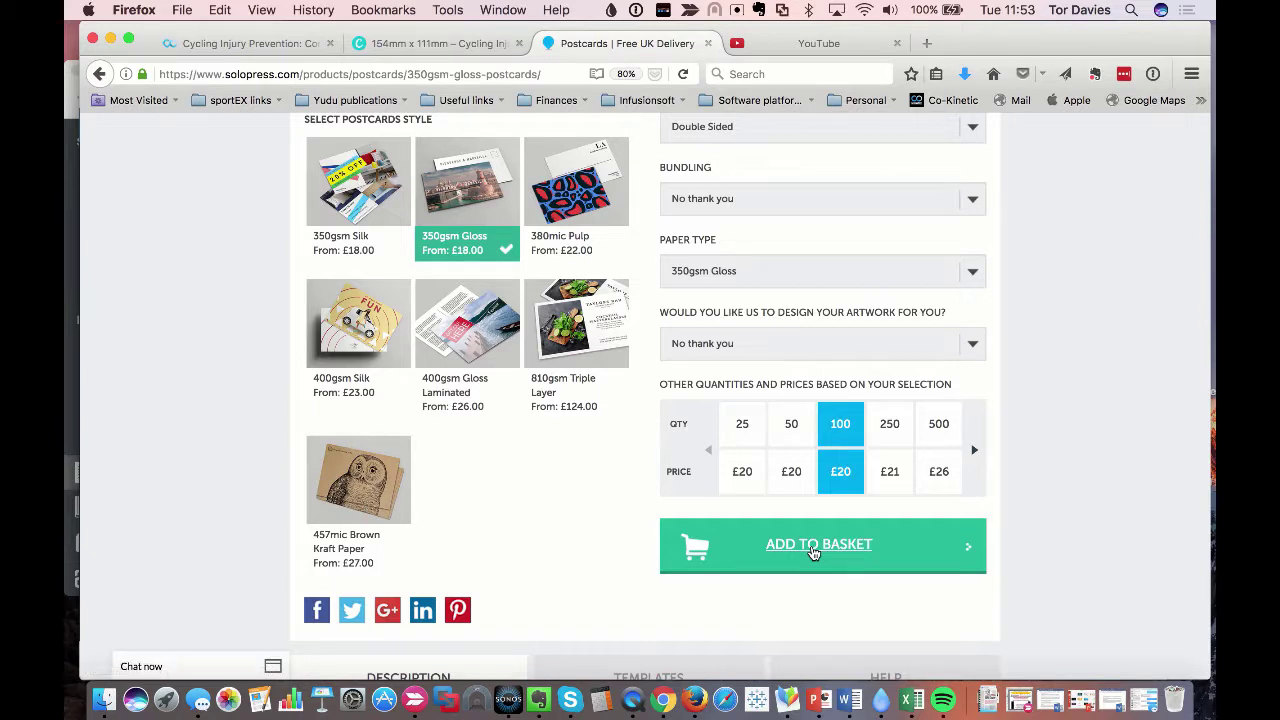
Add the configured 350gsm Gloss postcards to the basket and proceed to uploading their artwork.
left_click(814, 546)
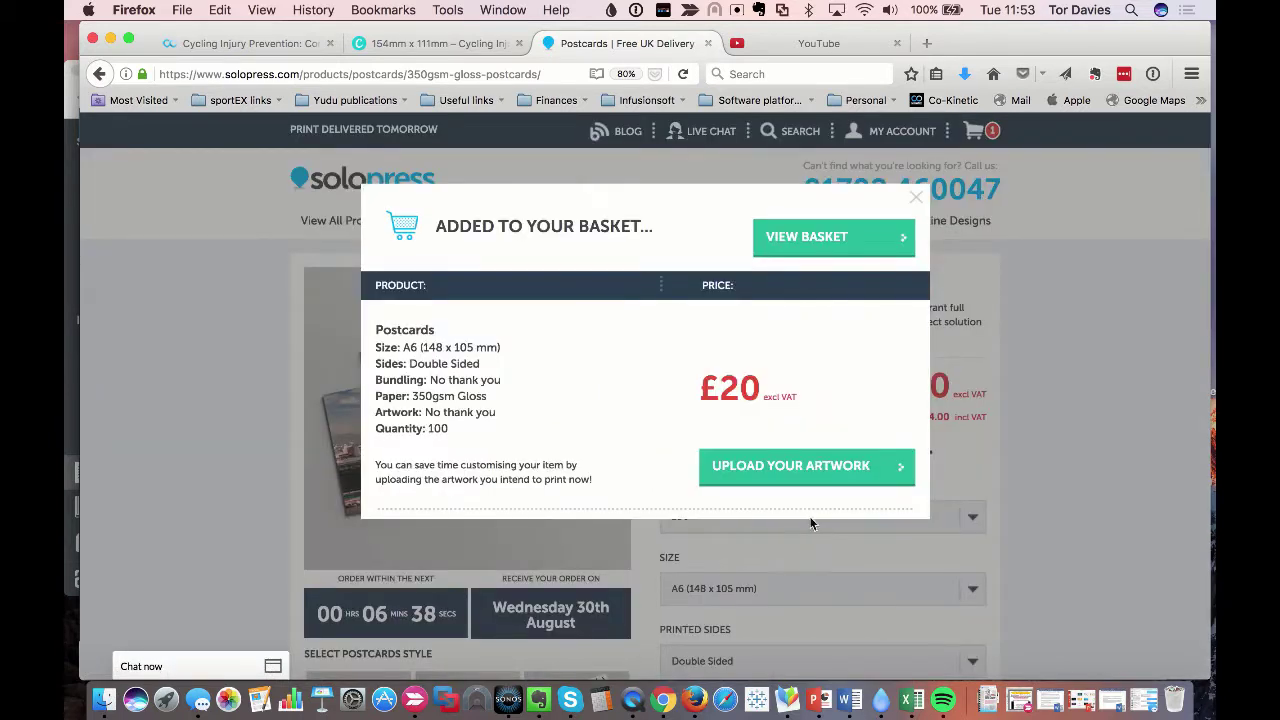
left_click(796, 476)
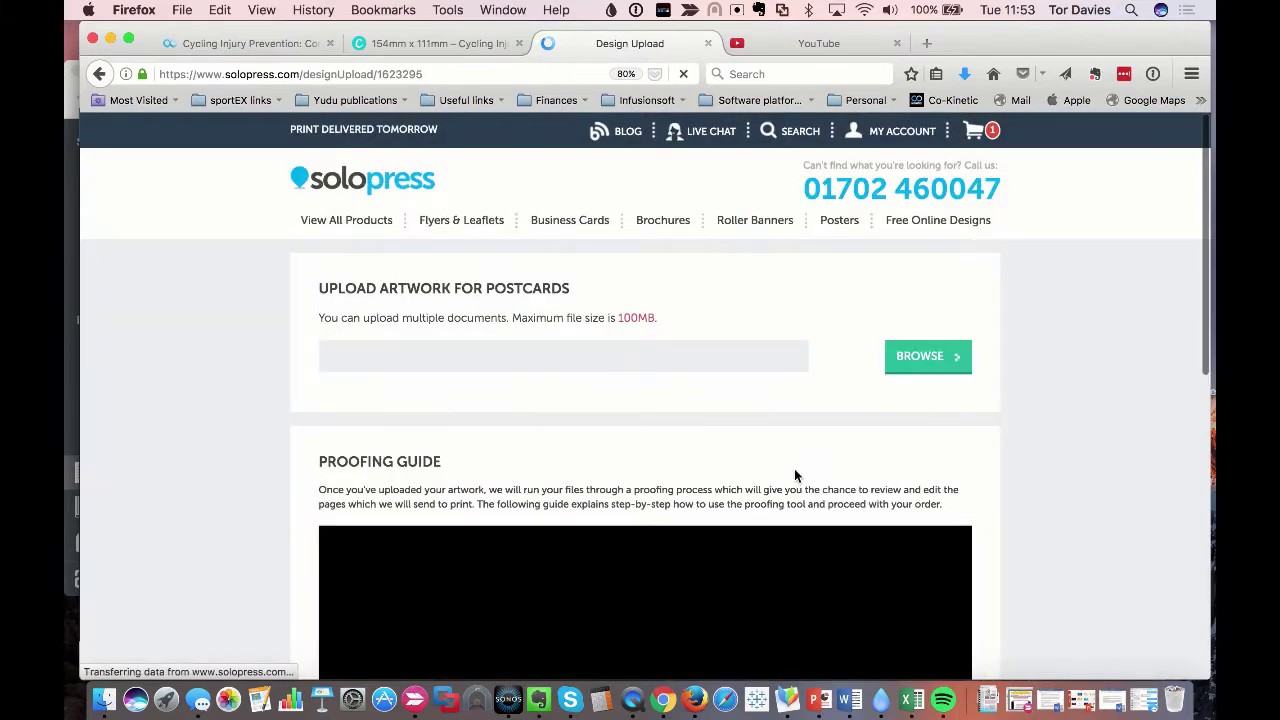
Upload Cycling Postcard__154 x111mm_front.jpg from the Postcard folder inside the desktop's cycling marketing campaign demo folder as artwork.
left_click(933, 366)
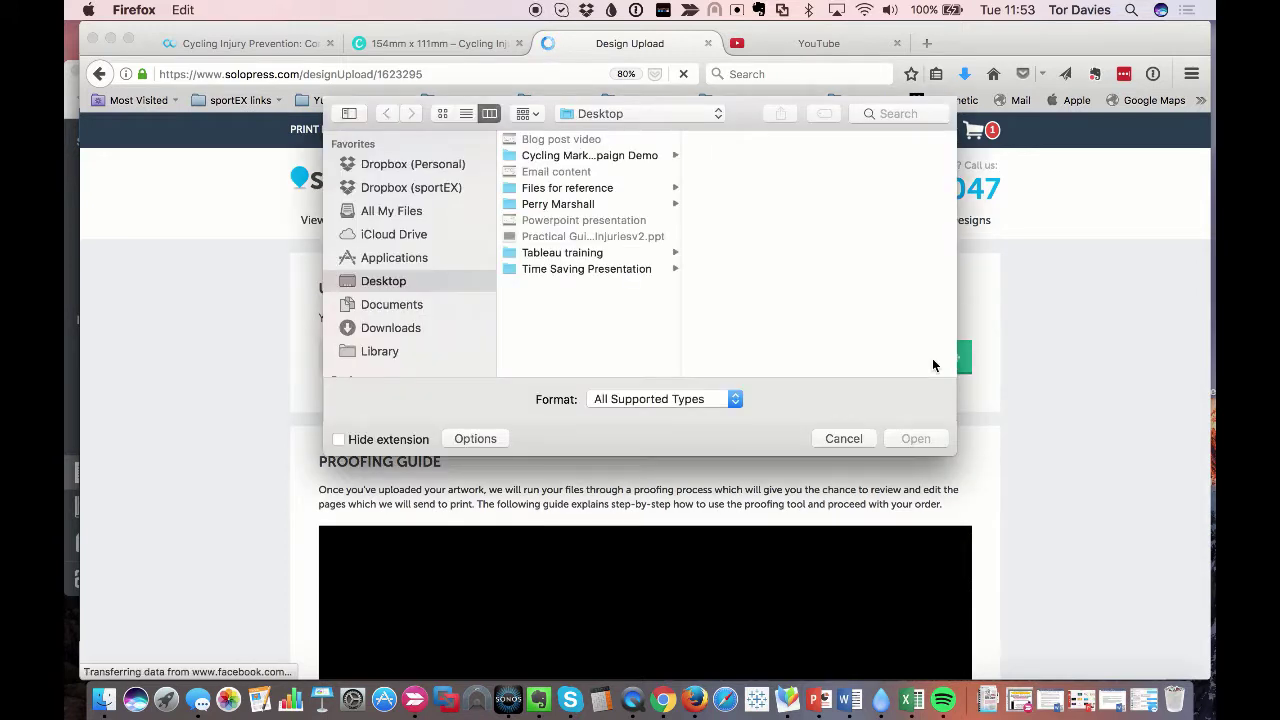
left_click(536, 158)
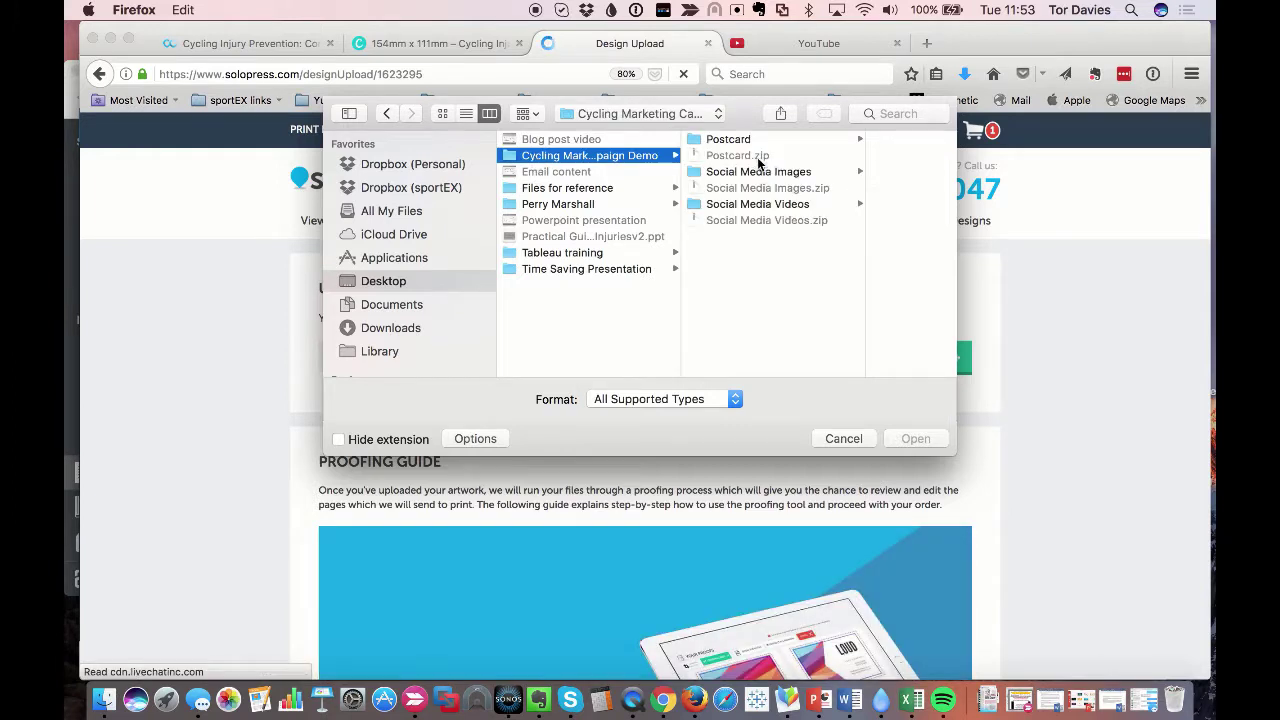
left_click(730, 140)
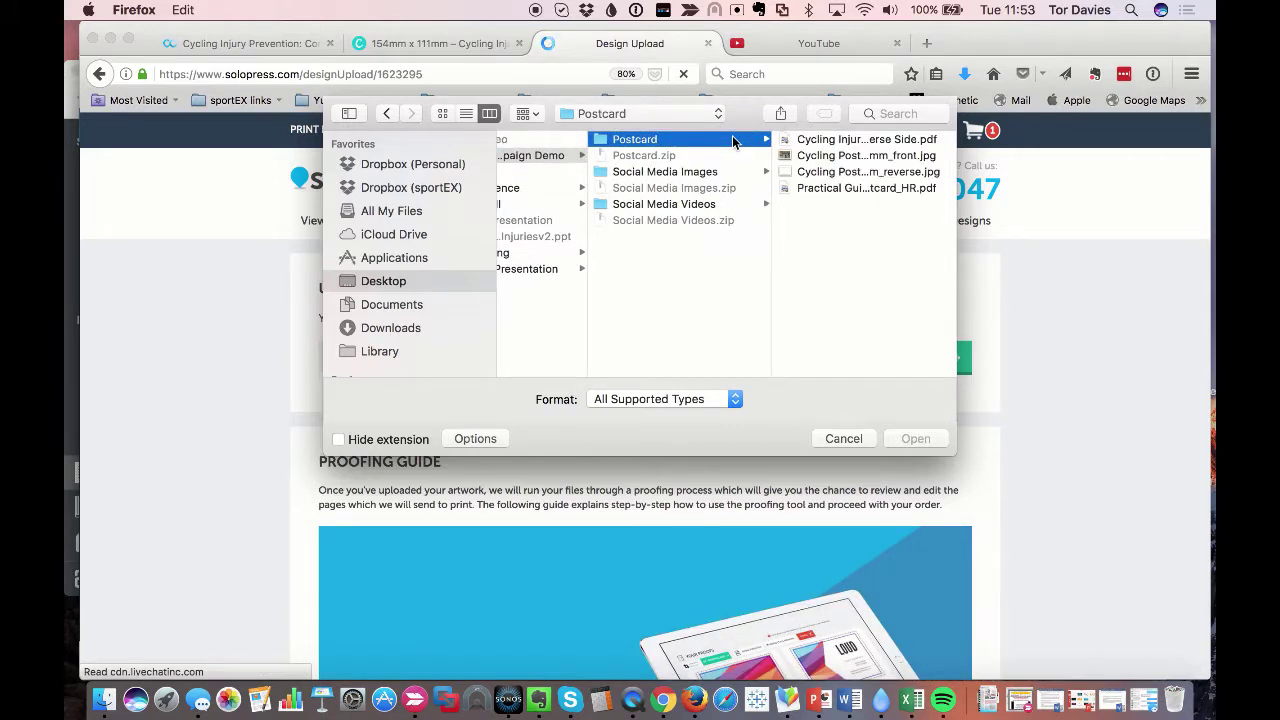
left_click_drag(956, 228, 1083, 223)
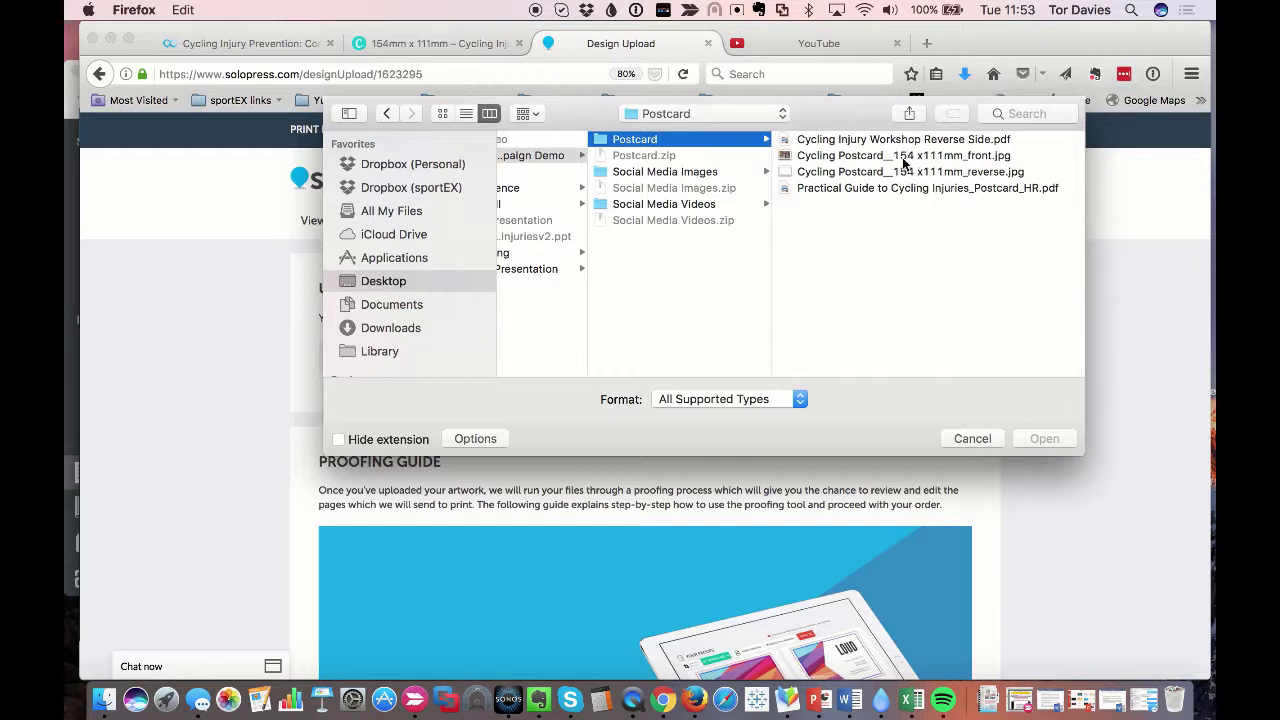
left_click(903, 157)
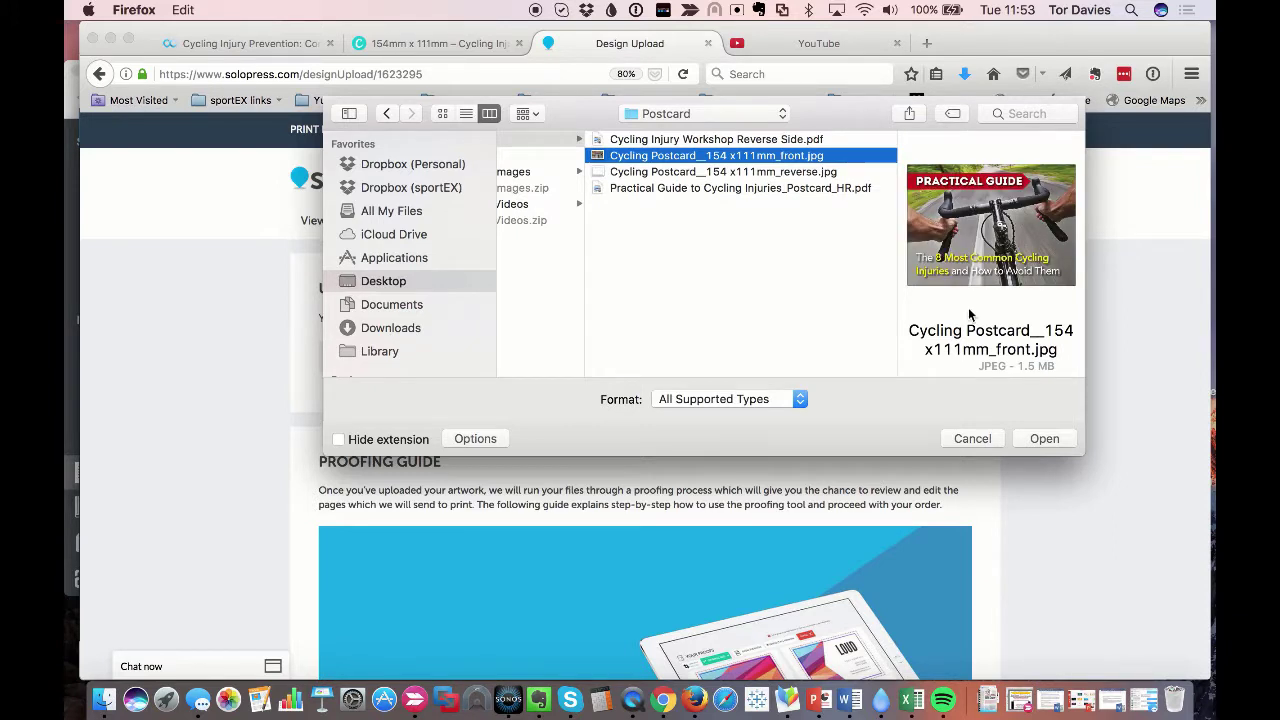
left_click(1036, 439)
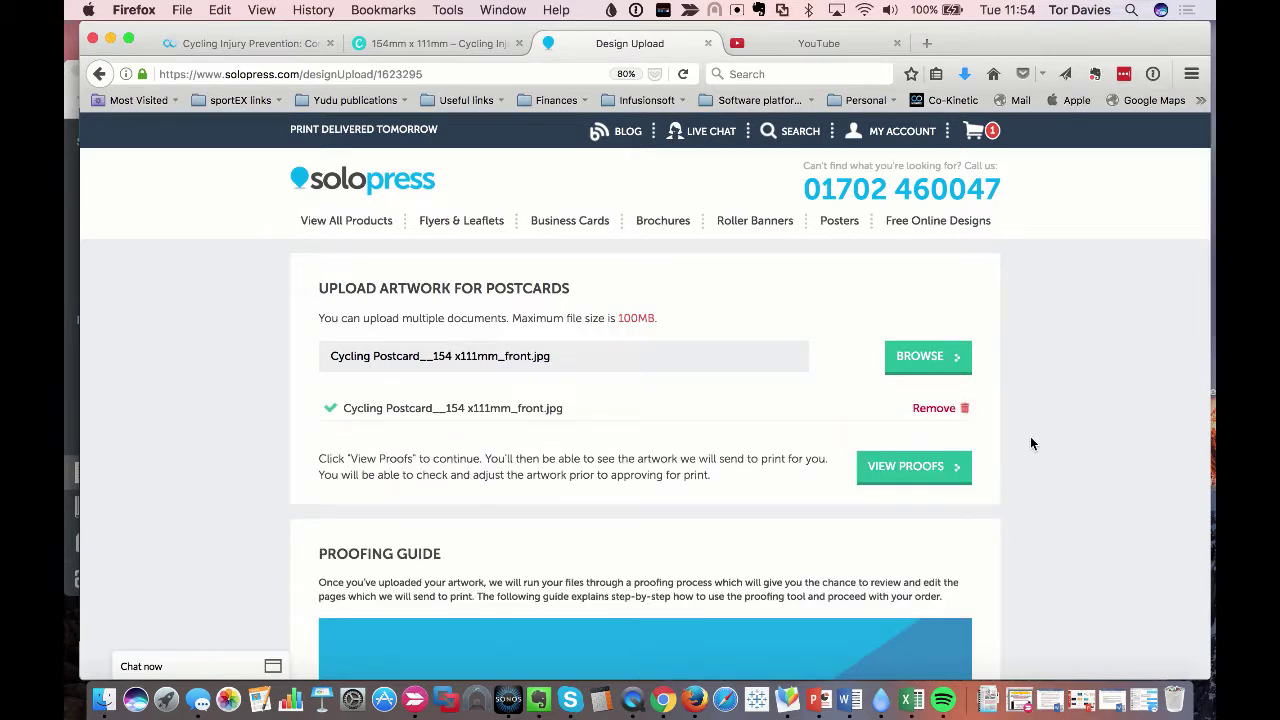
Add Cycling Injury Workshop Reverse Side.pdf from the Postcard folder as the second artwork file.
left_click(938, 362)
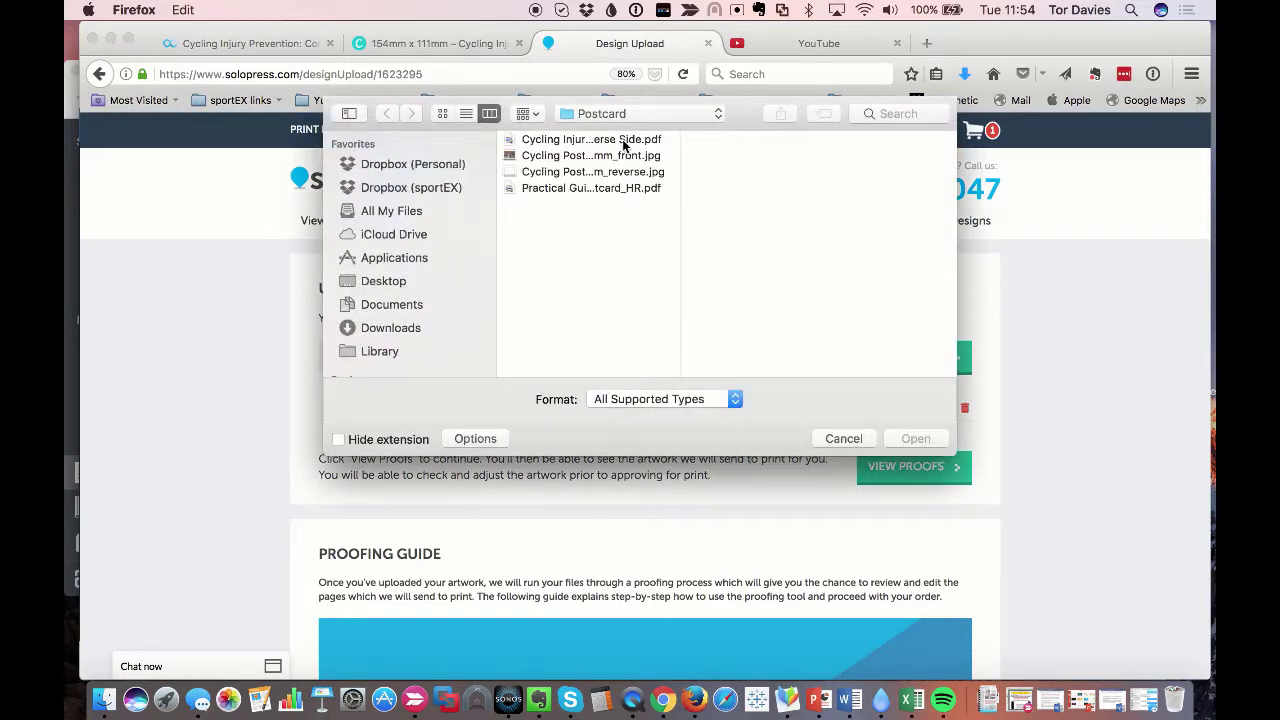
left_click(622, 142)
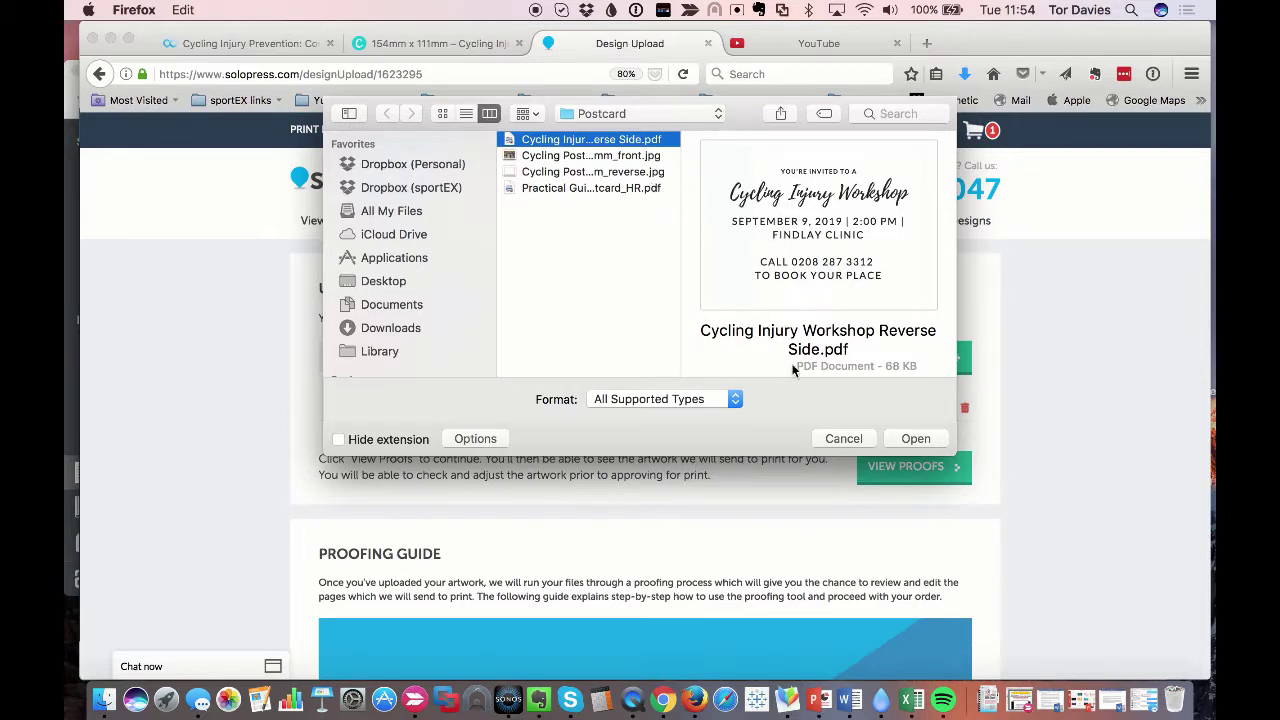
left_click(913, 439)
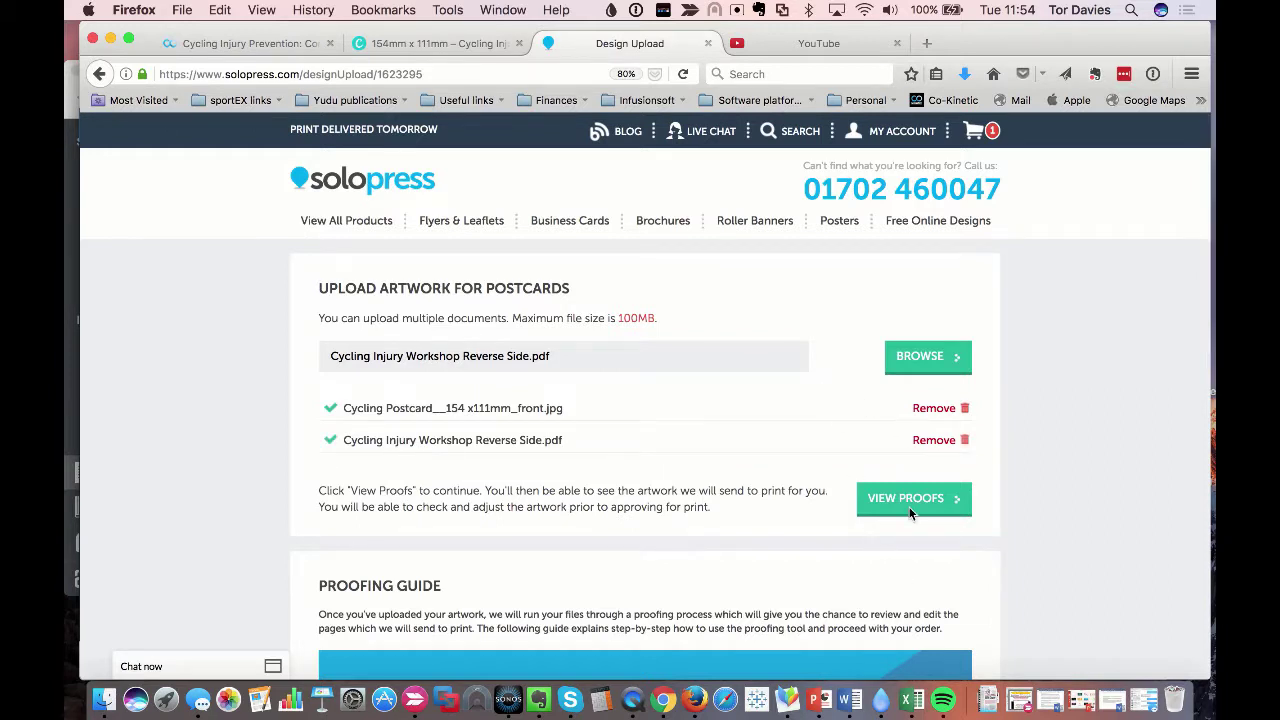
Generate the proofs of the two uploaded files and check both artworks against the cut and safe-area lines.
scroll(910, 511, "down", 2)
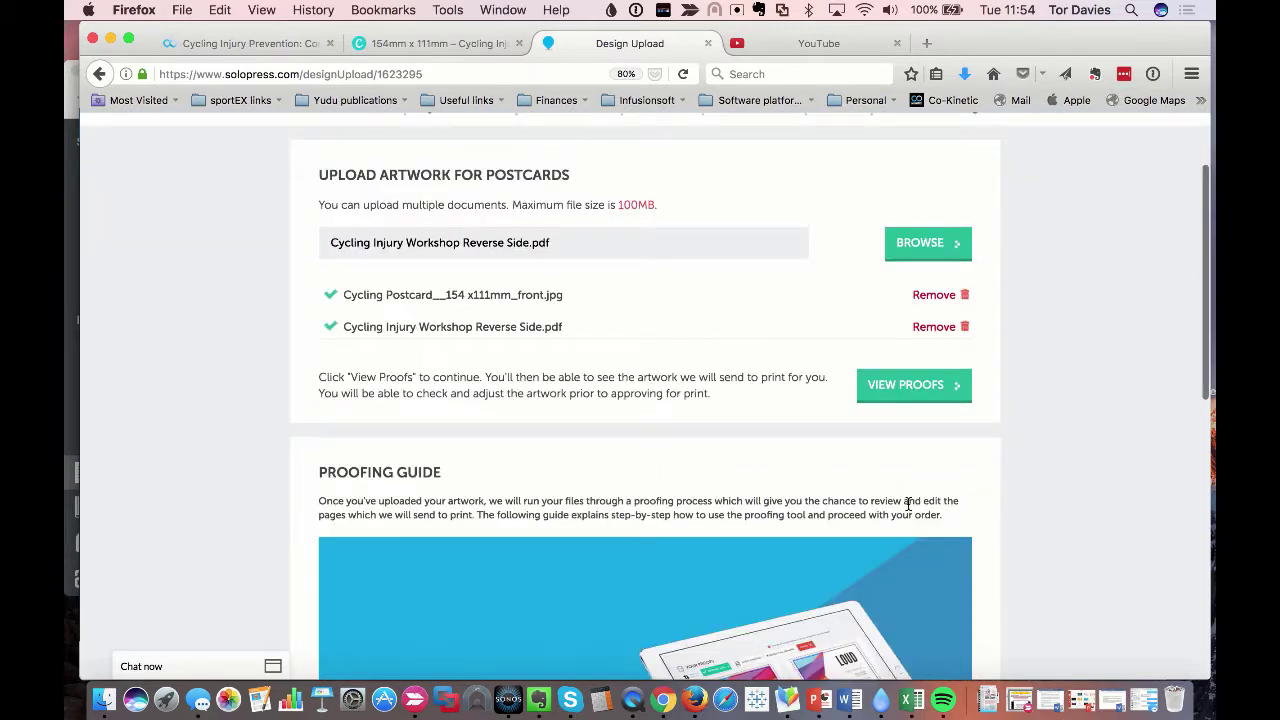
left_click(911, 388)
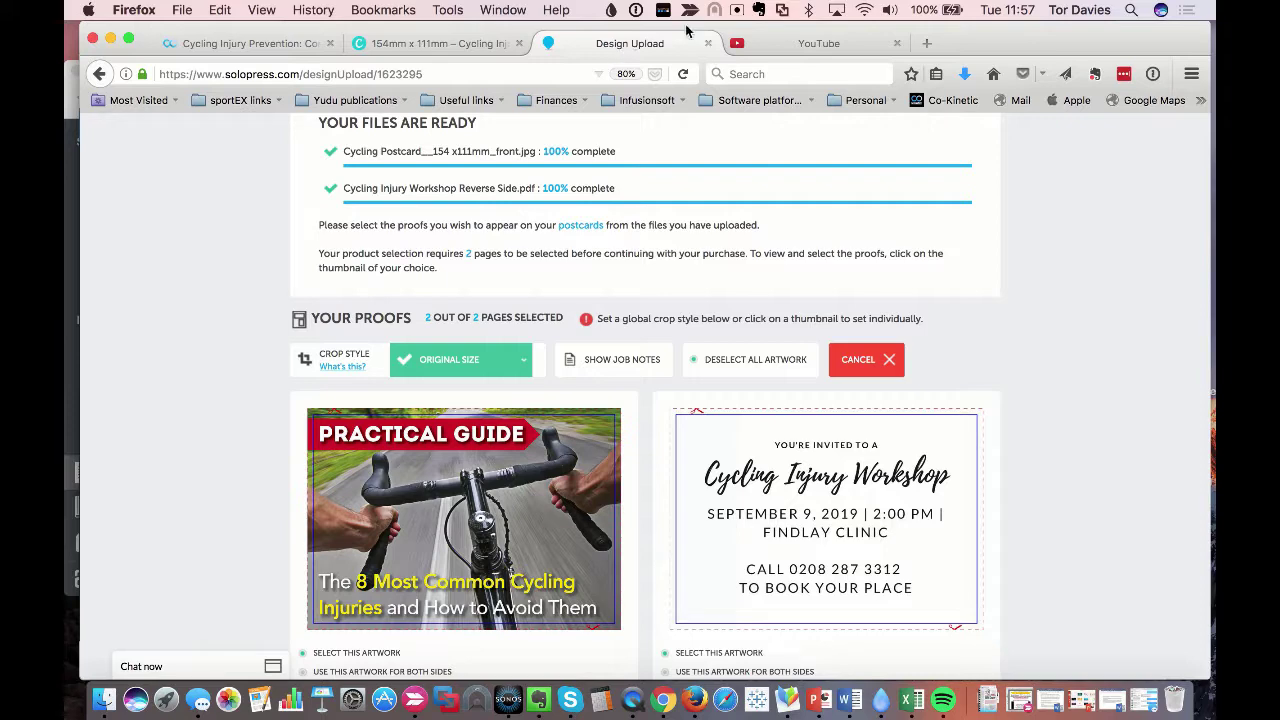
scroll(616, 341, "down", 1)
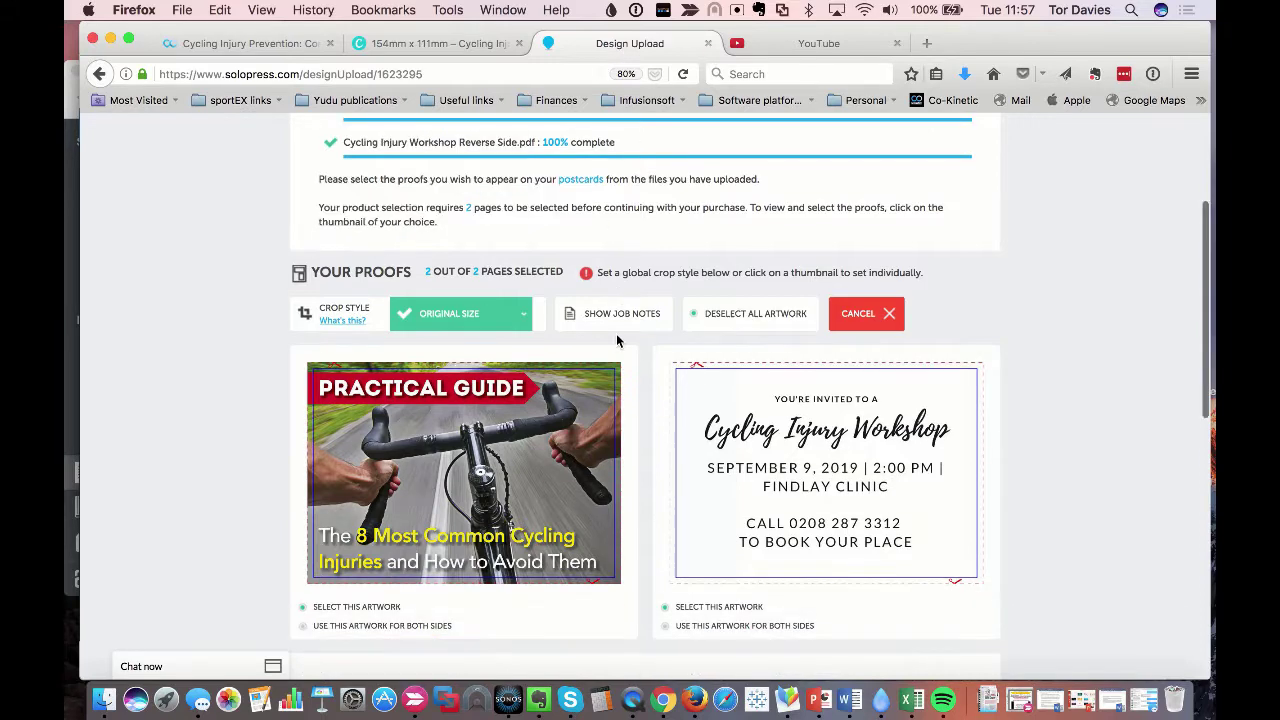
scroll(616, 341, "down", 1)
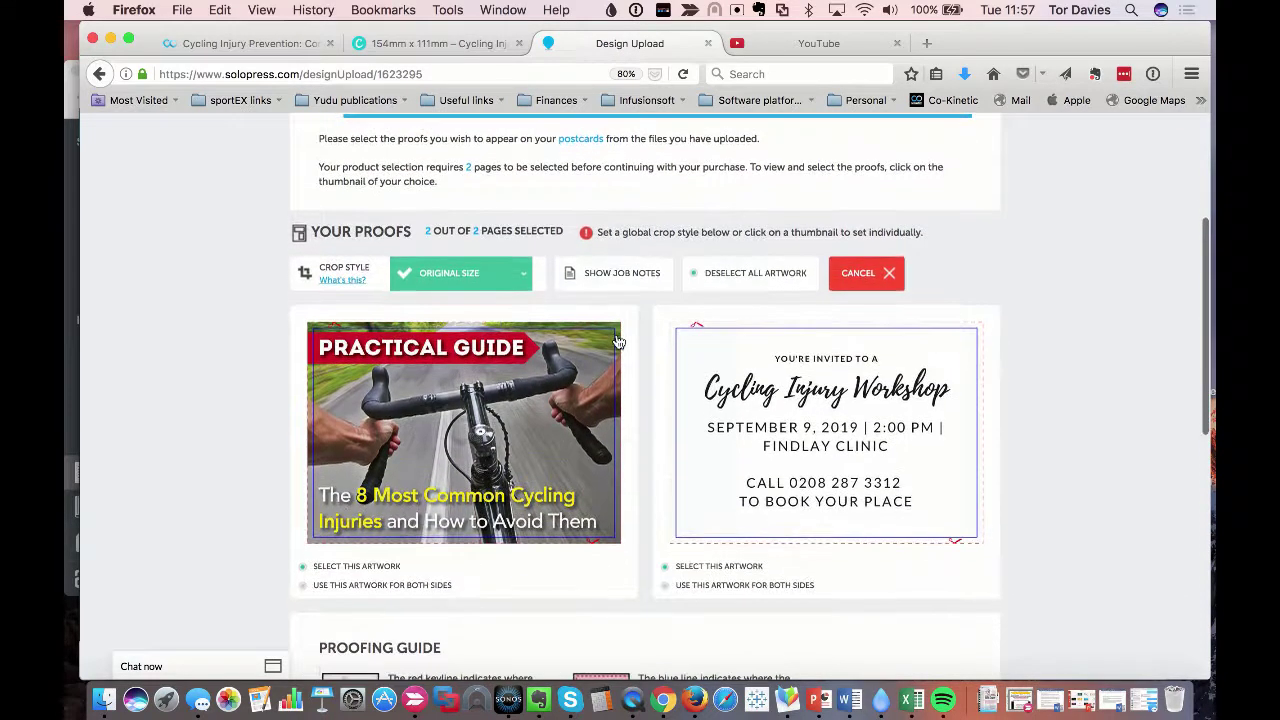
scroll(618, 342, "down", 1)
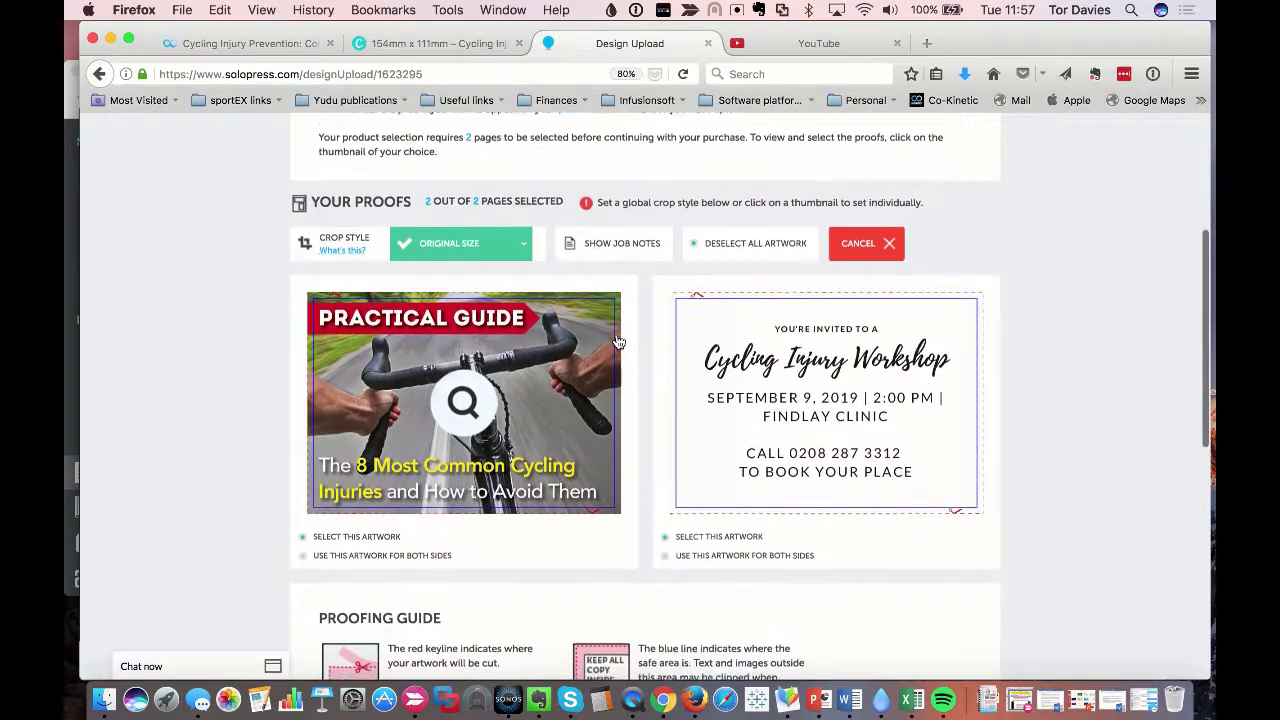
scroll(620, 343, "down", 1)
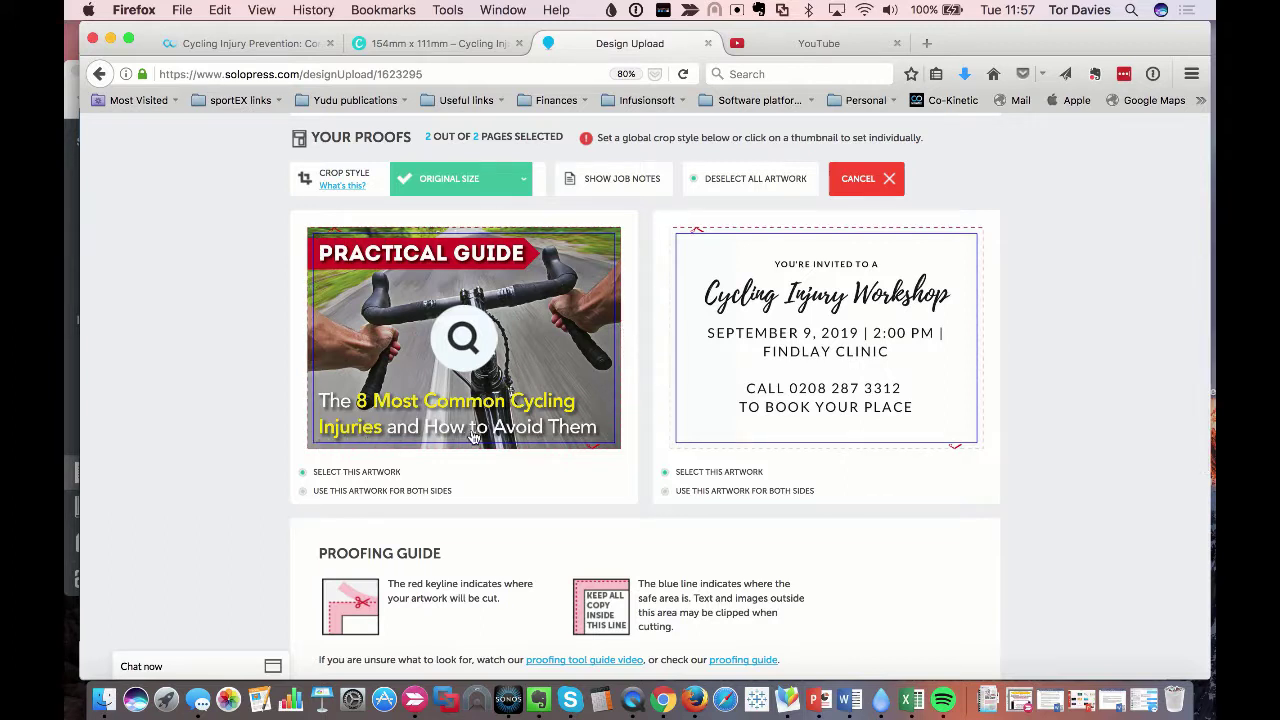
Accept the postcard proofs for printing and look over the front and reverse artwork once more.
scroll(707, 504, "down", 5)
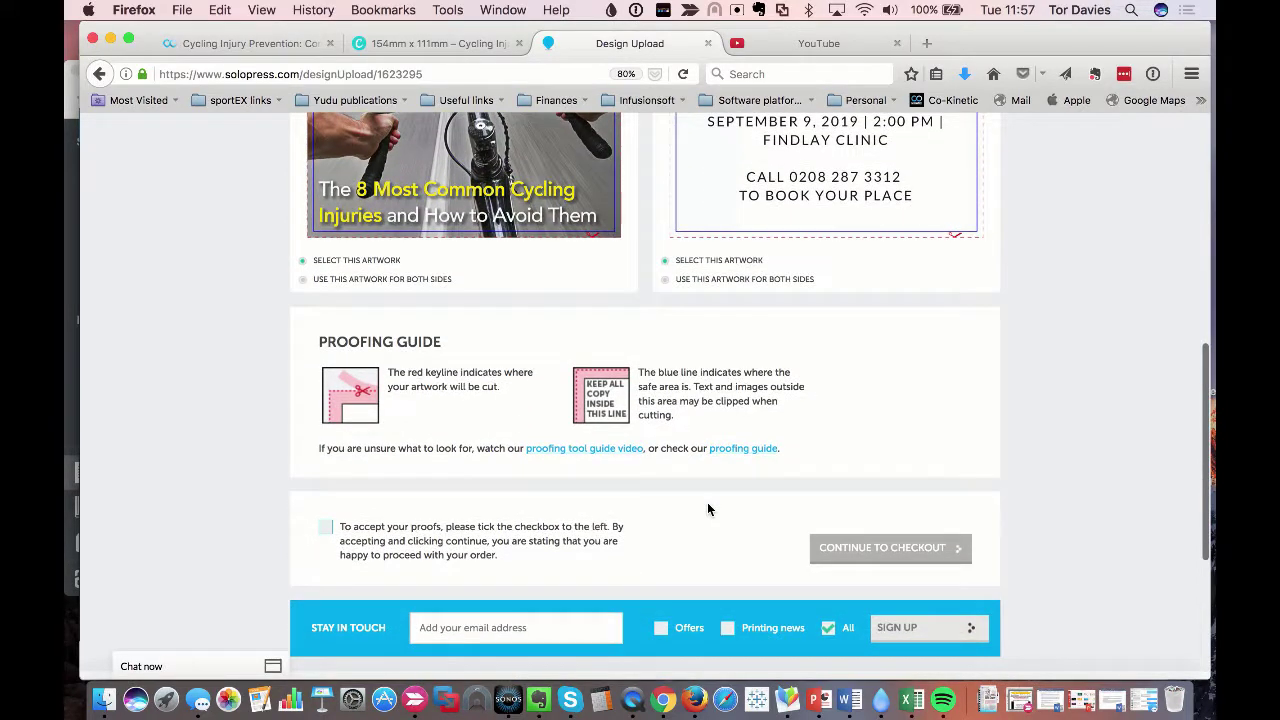
left_click(326, 529)
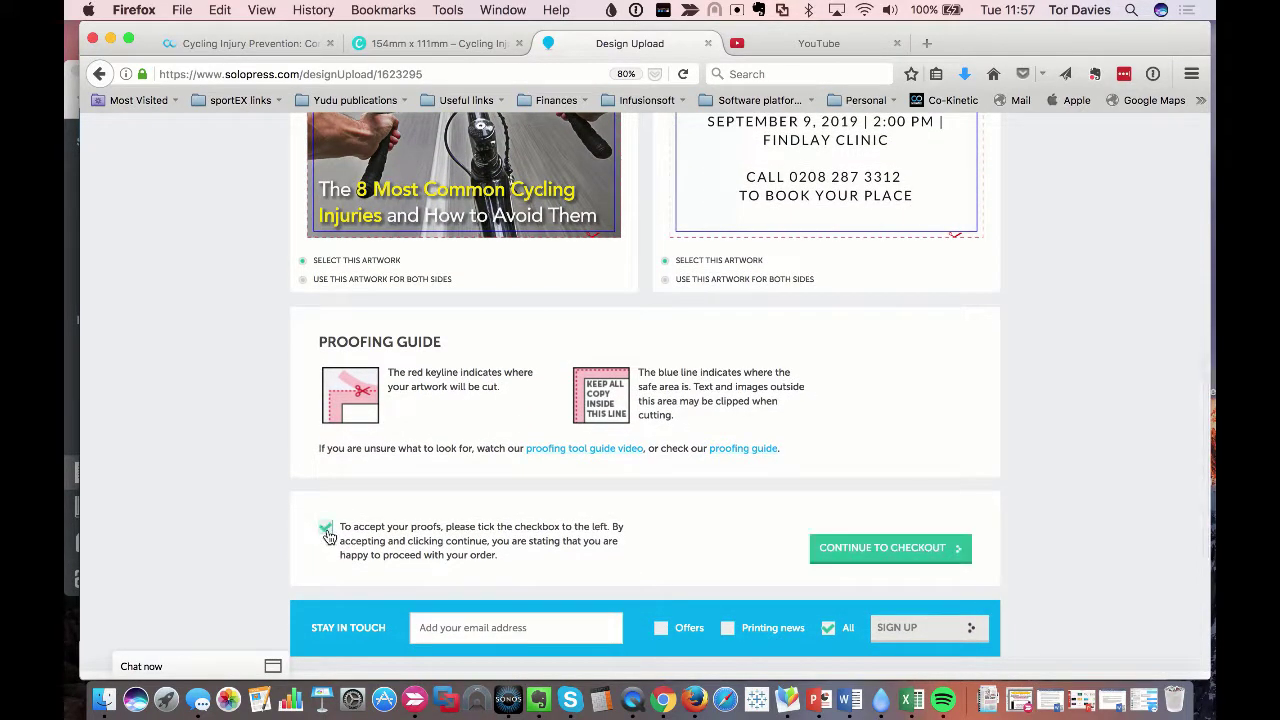
scroll(713, 517, "down", 1)
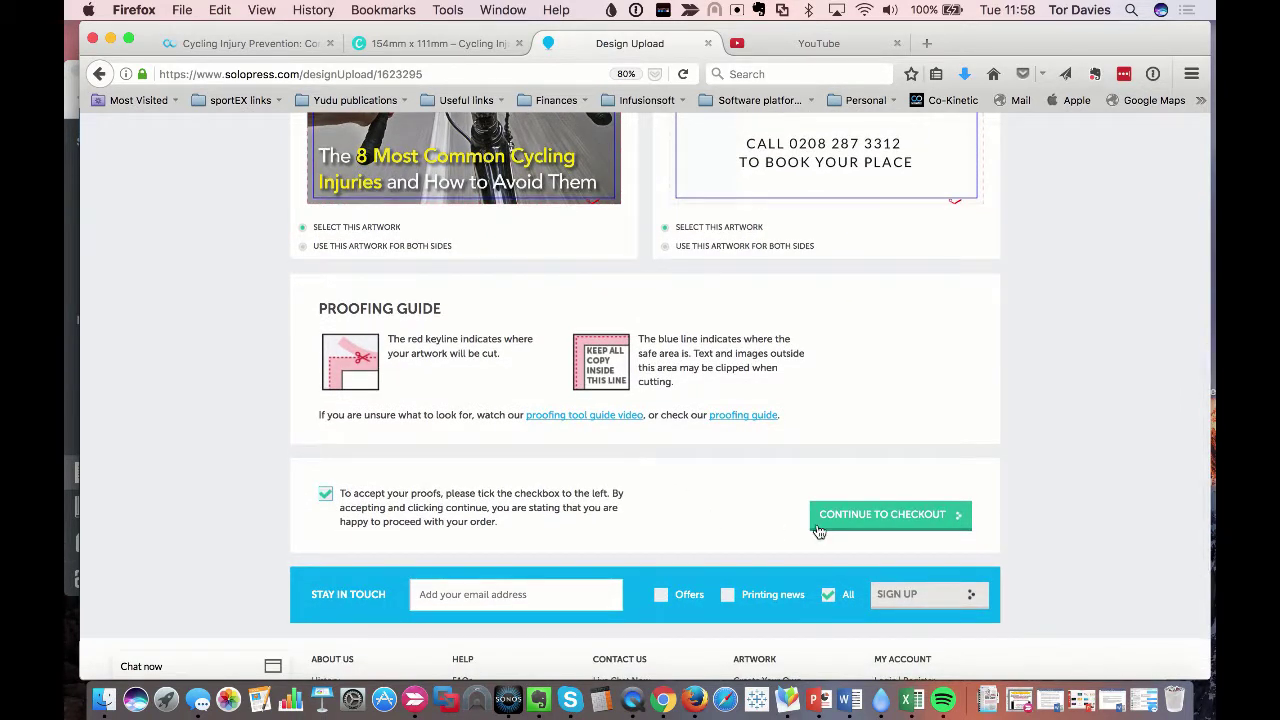
scroll(912, 399, "up", 2)
scroll(912, 399, "up", 8)
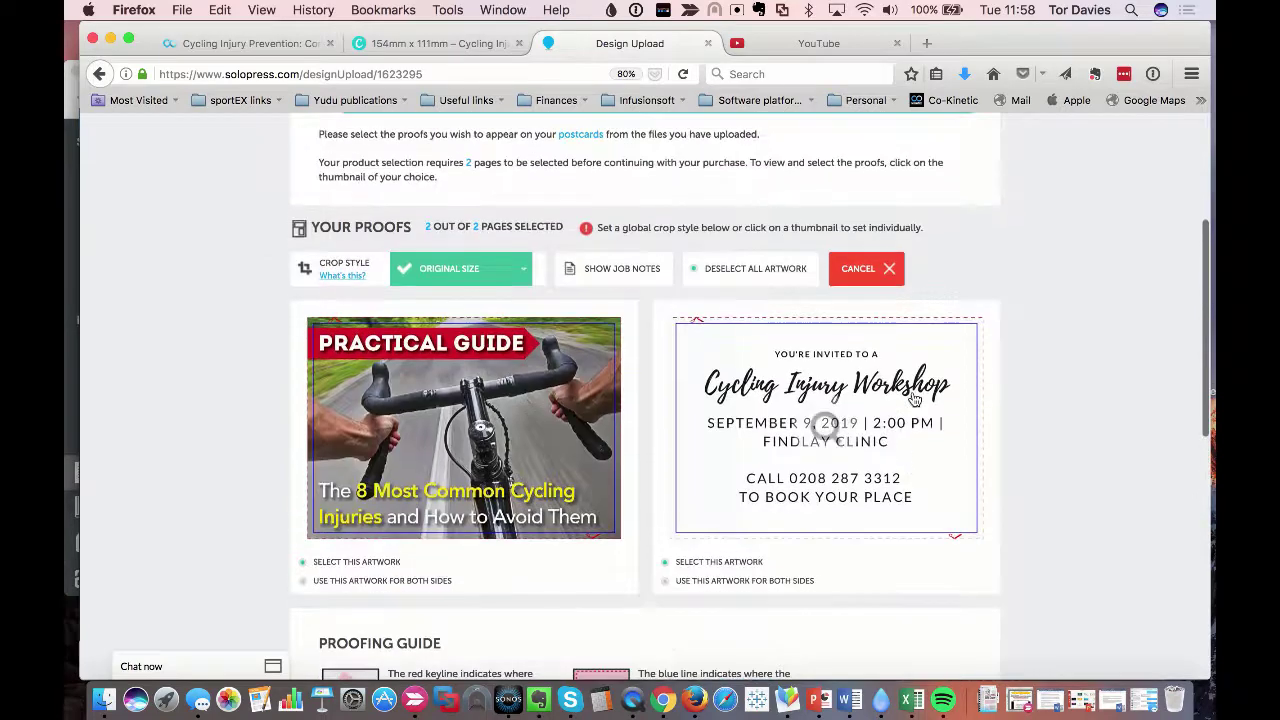